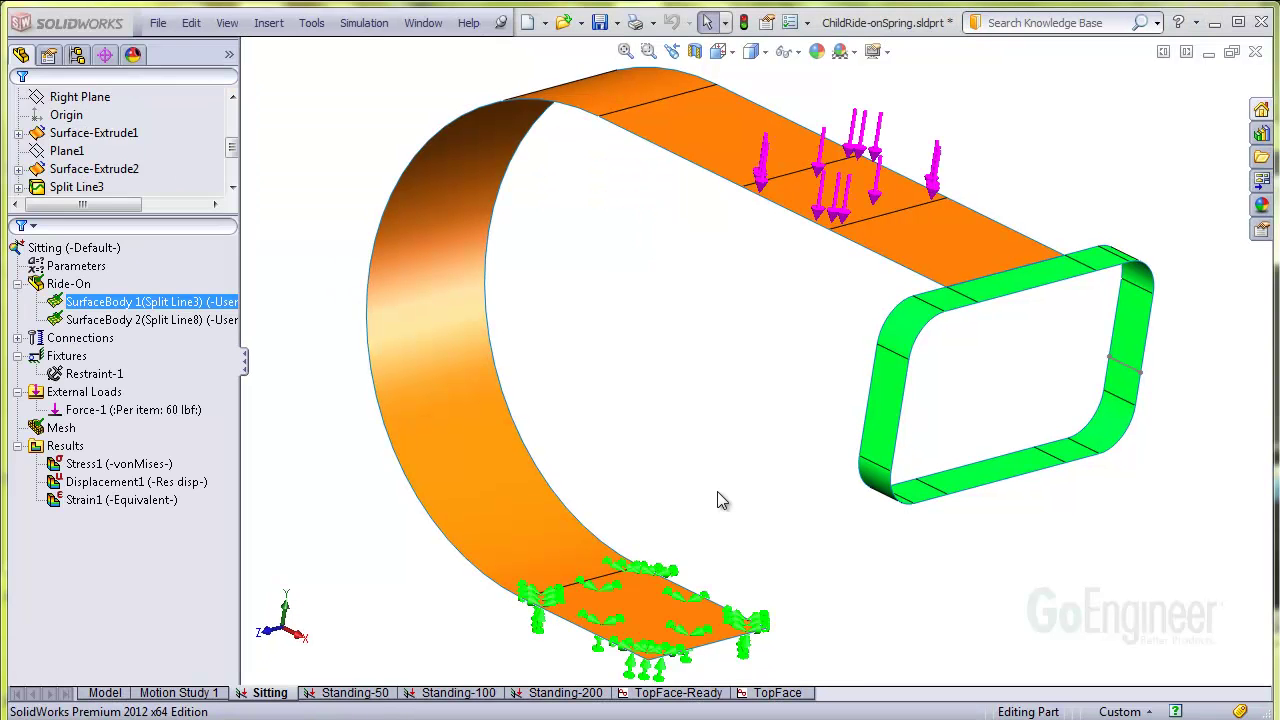
Check the force applied in the Sitting study and show its von Mises stress plot
{"action": "left_click", "coordinate": [181, 411]}
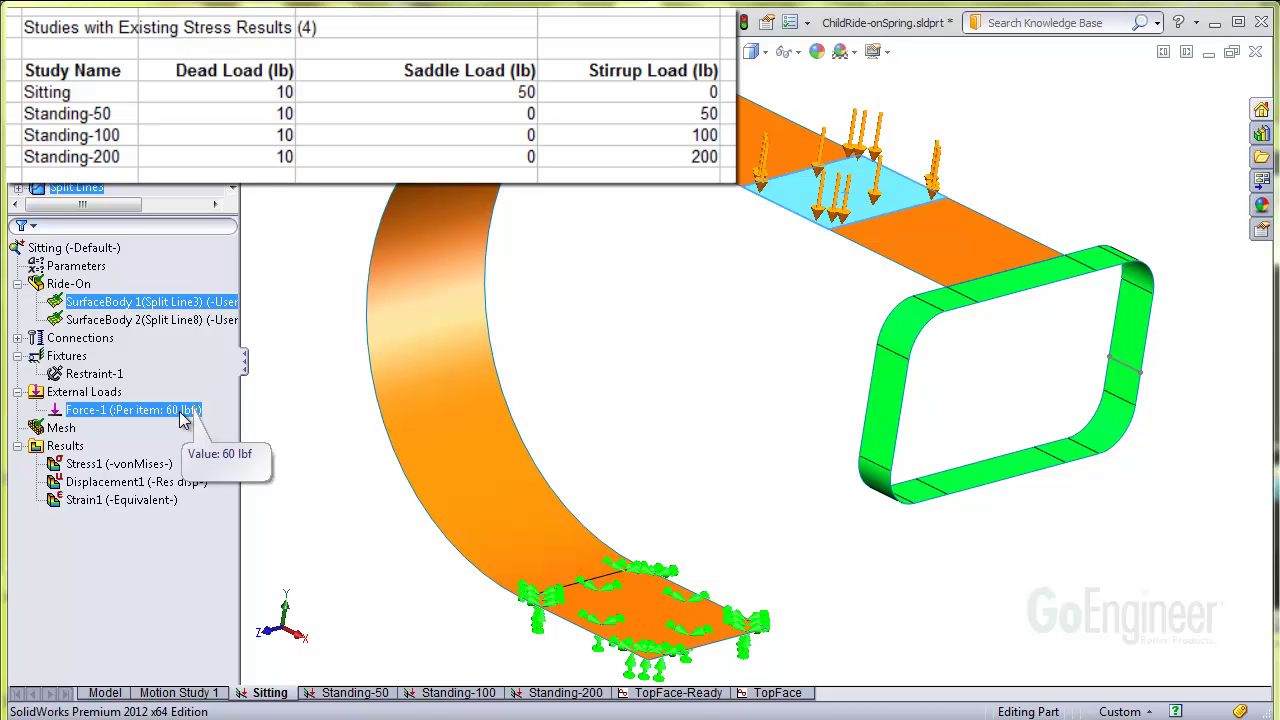
{"action": "left_click", "coordinate": [164, 466]}
{"action": "right_click", "coordinate": [165, 470]}
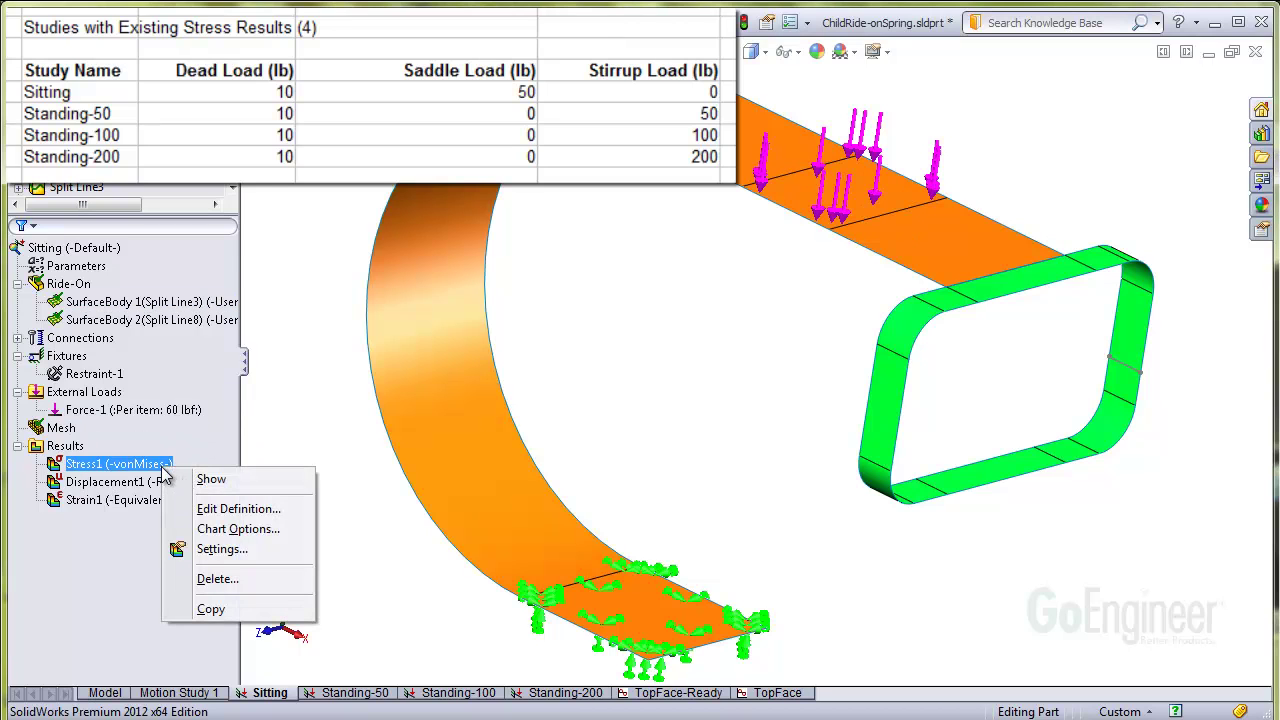
{"action": "left_click", "coordinate": [211, 479]}
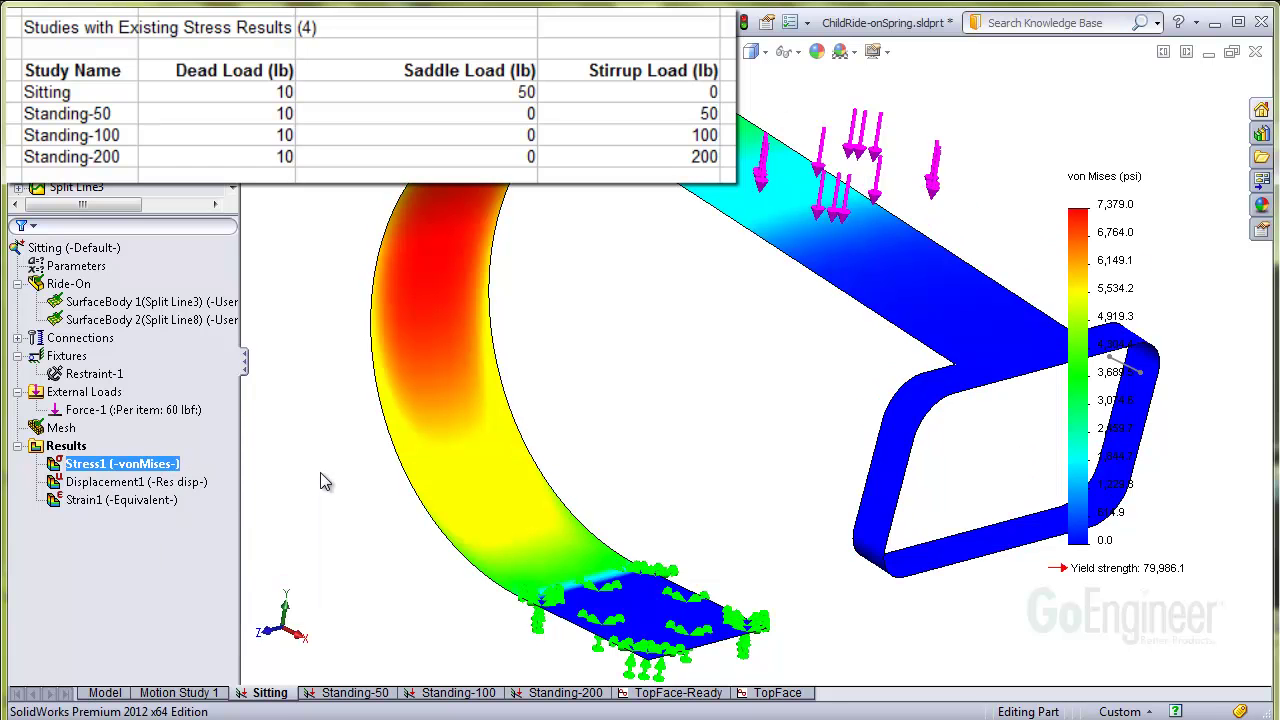
Open the Standing-50 study and examine where its saddle and stirrup forces, Force-1 and Force-2, are applied
{"action": "left_click", "coordinate": [352, 693]}
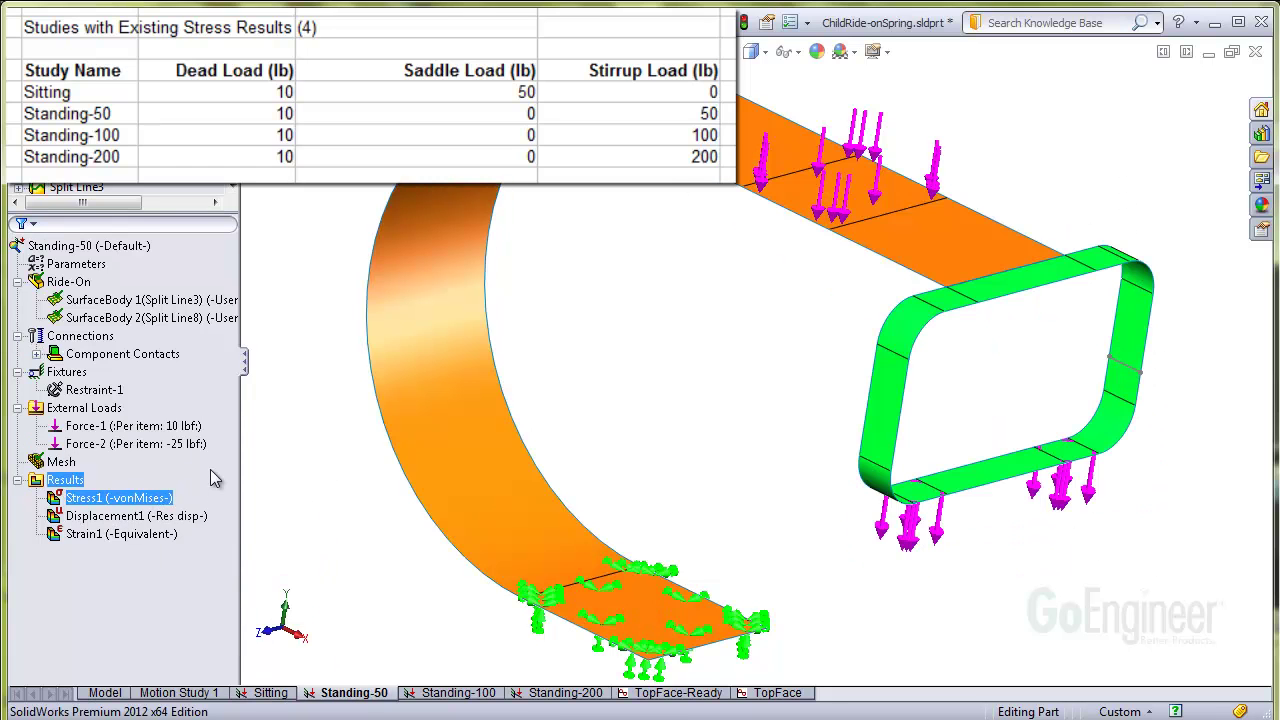
{"action": "left_click", "coordinate": [194, 427]}
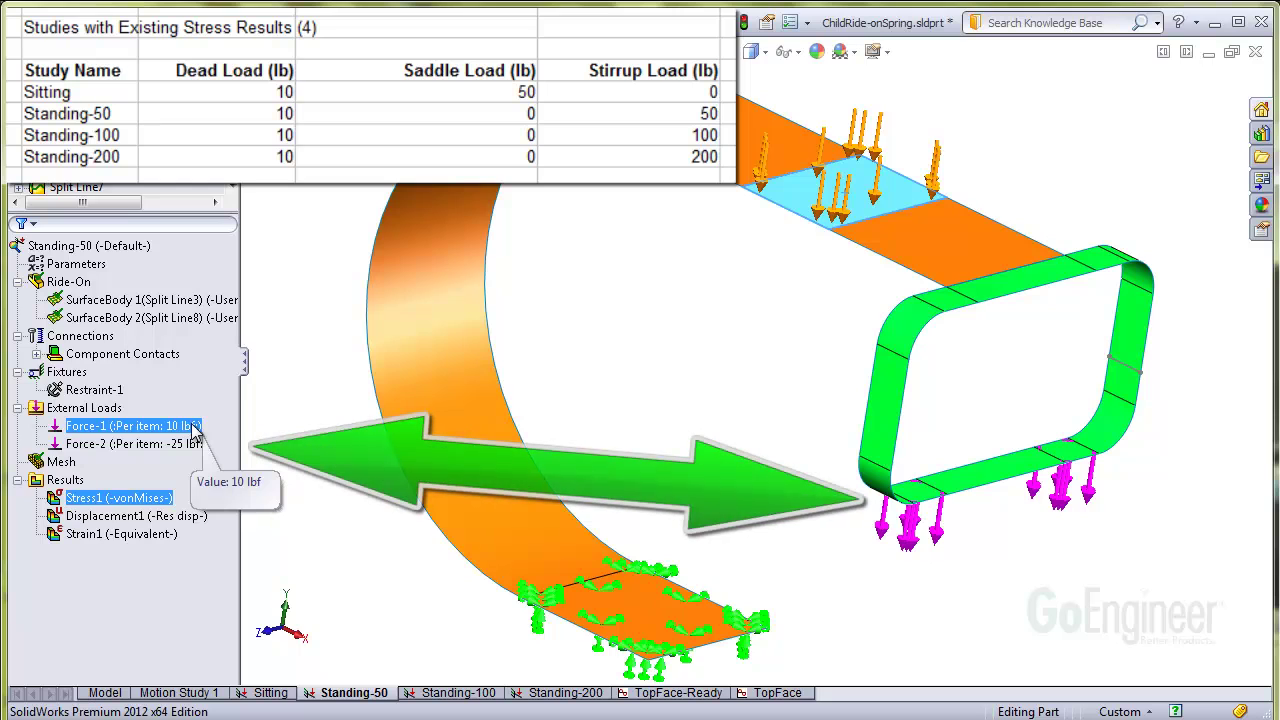
{"action": "left_click", "coordinate": [204, 445]}
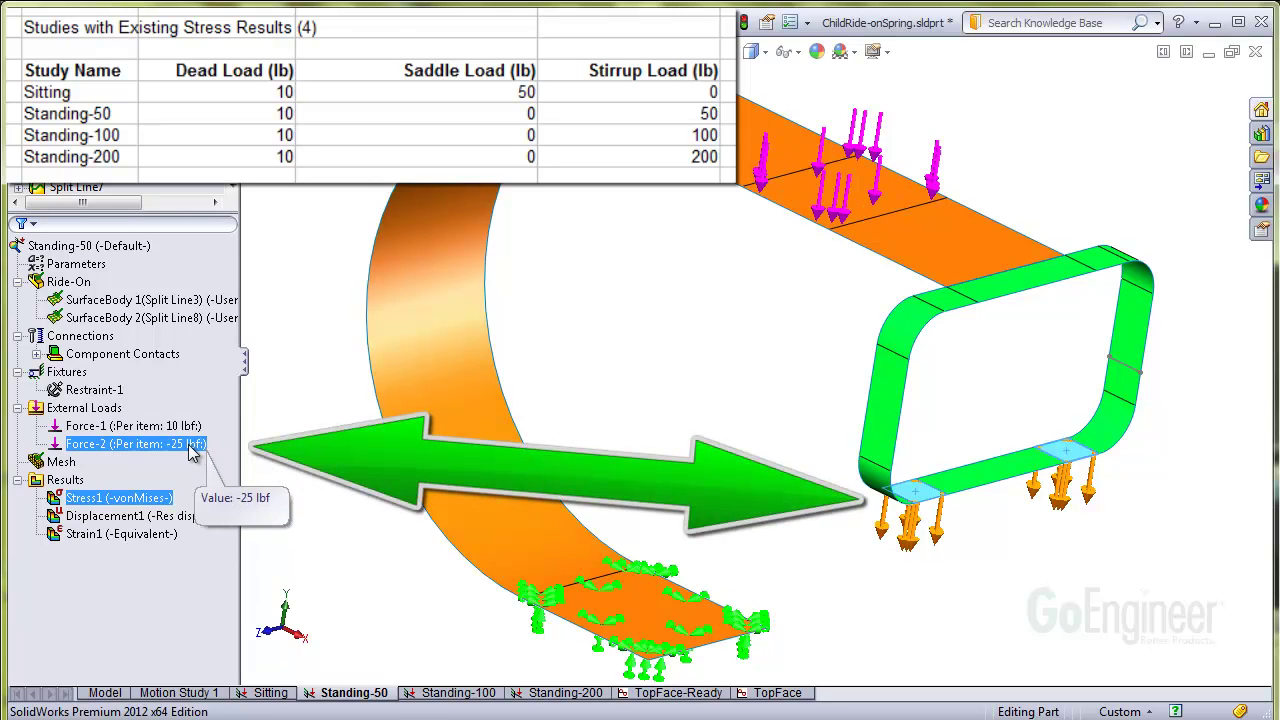
{"action": "key", "text": "Escape"}
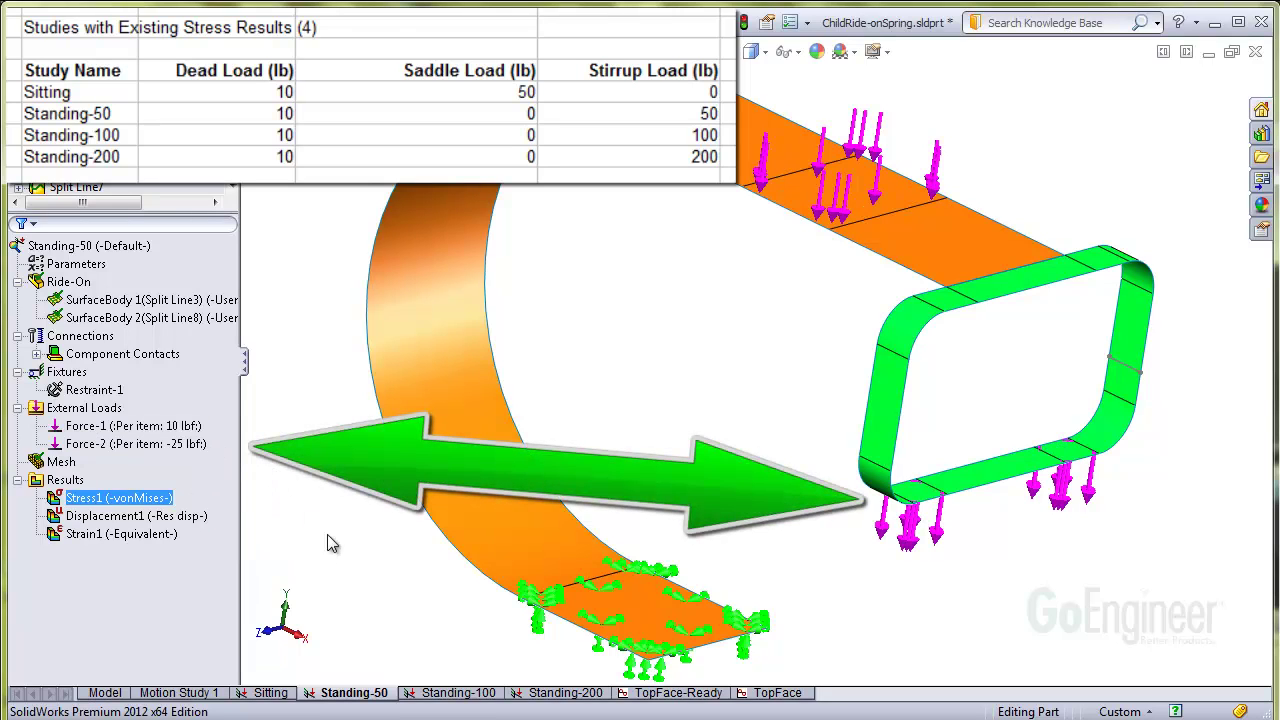
Open the Standing-100 study and examine its two external loads, Force-1 and Force-2
{"action": "left_click", "coordinate": [457, 693]}
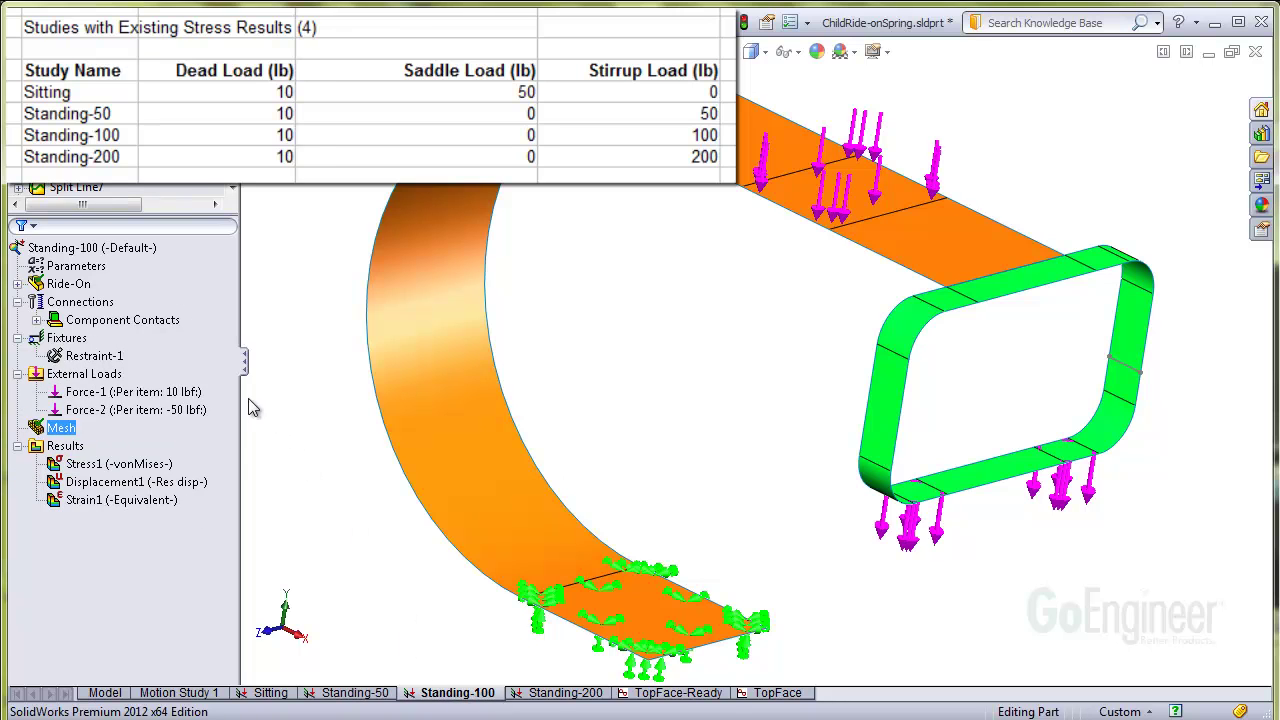
{"action": "left_click", "coordinate": [195, 393]}
{"action": "left_click", "coordinate": [198, 410]}
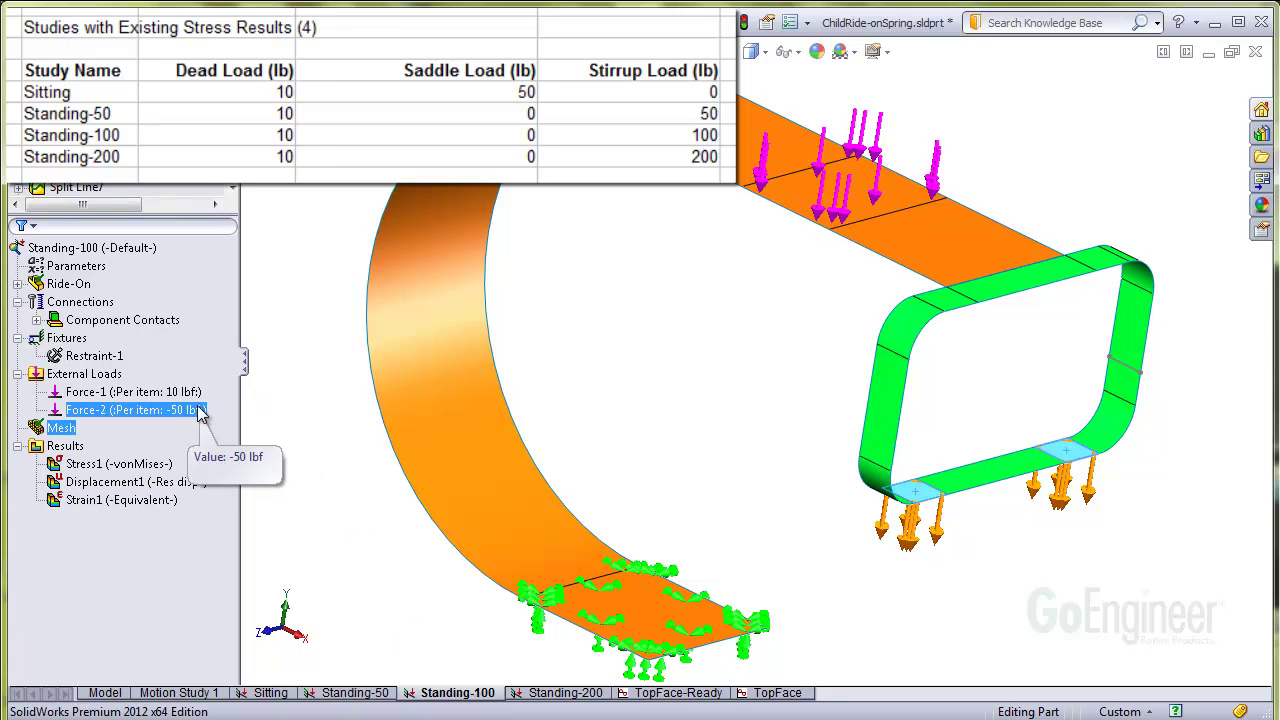
{"action": "key", "text": "Escape"}
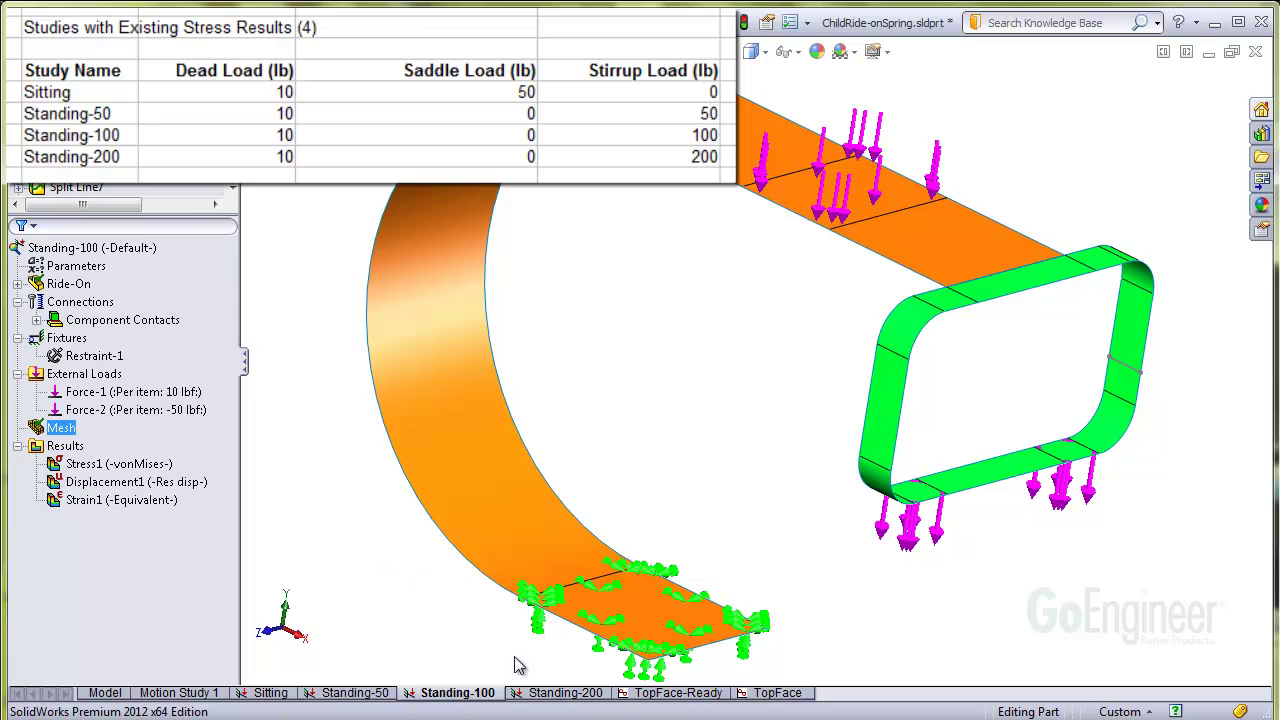
Examine the stirrup load Force-2 in the Standing-200 study and show that study's mesh
{"action": "left_click", "coordinate": [546, 693]}
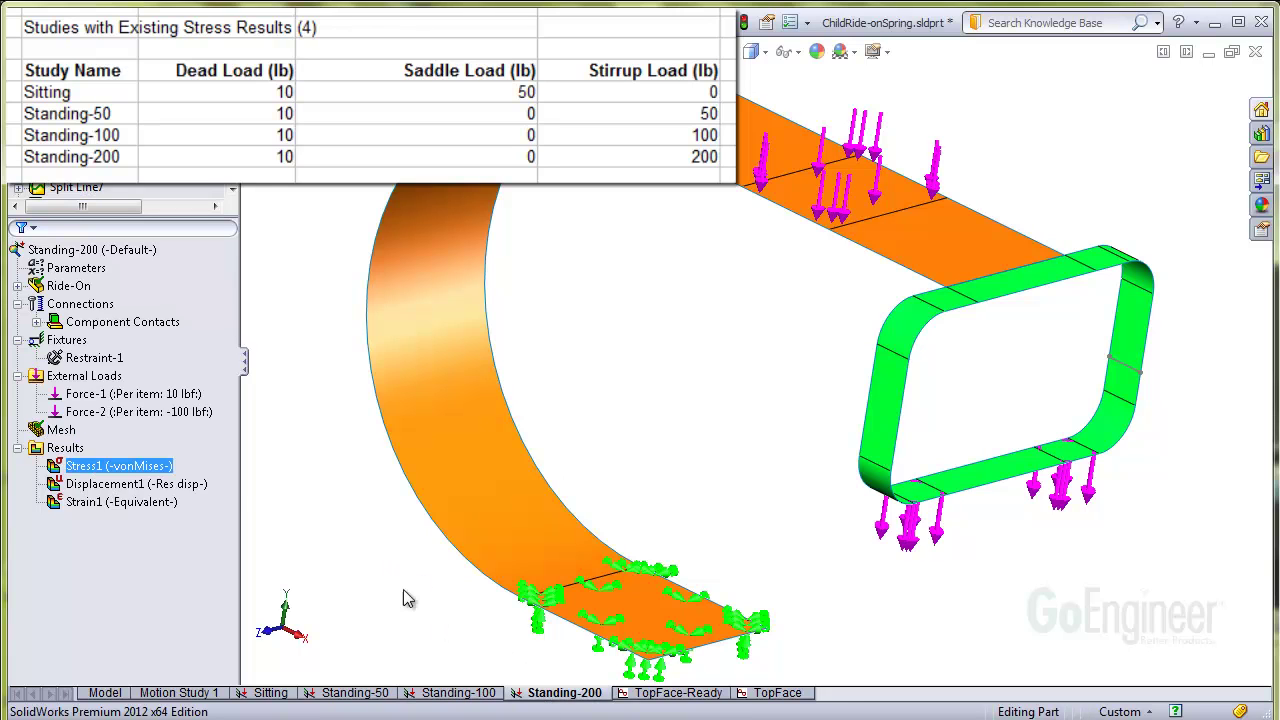
{"action": "left_click", "coordinate": [198, 412]}
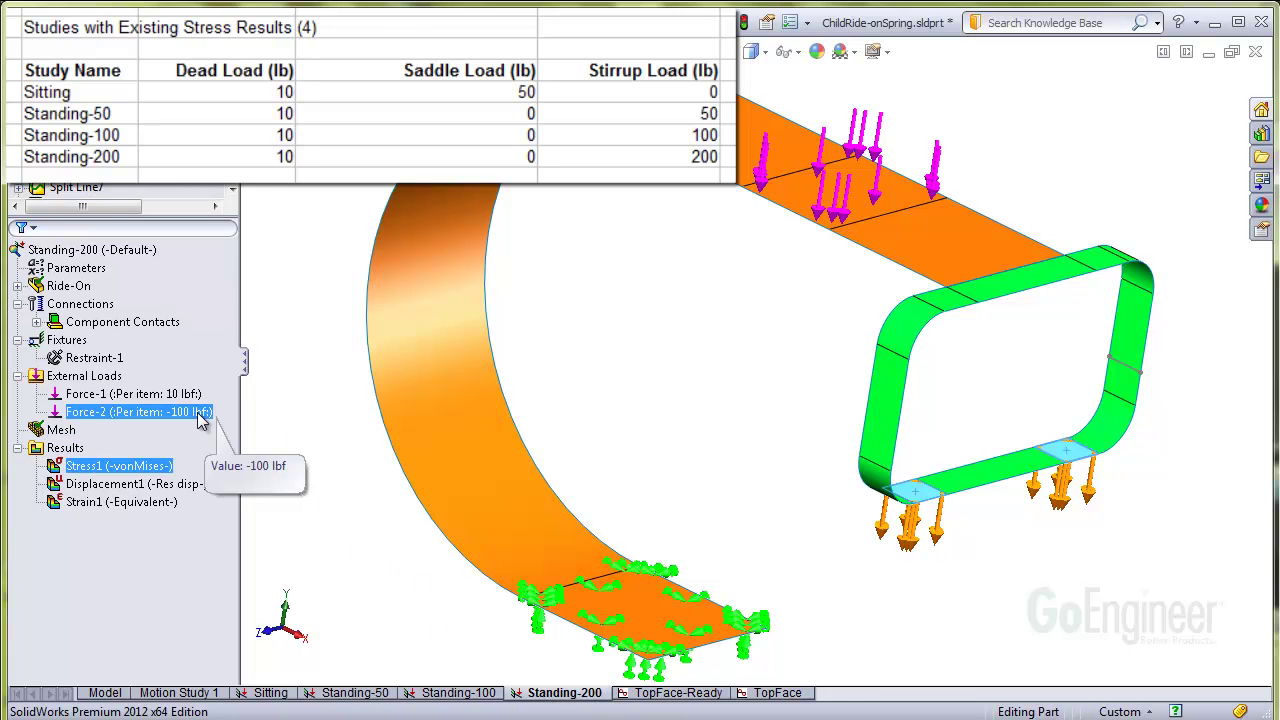
{"action": "left_click", "coordinate": [66, 431]}
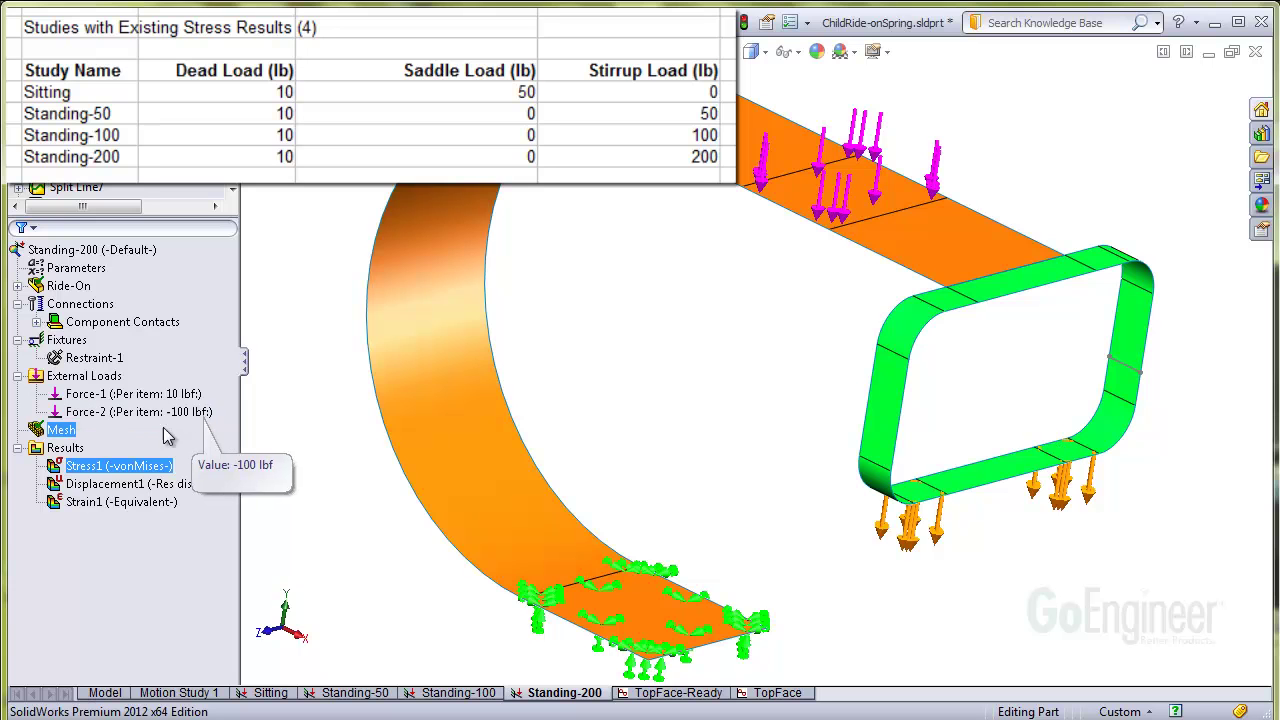
{"action": "right_click", "coordinate": [72, 436]}
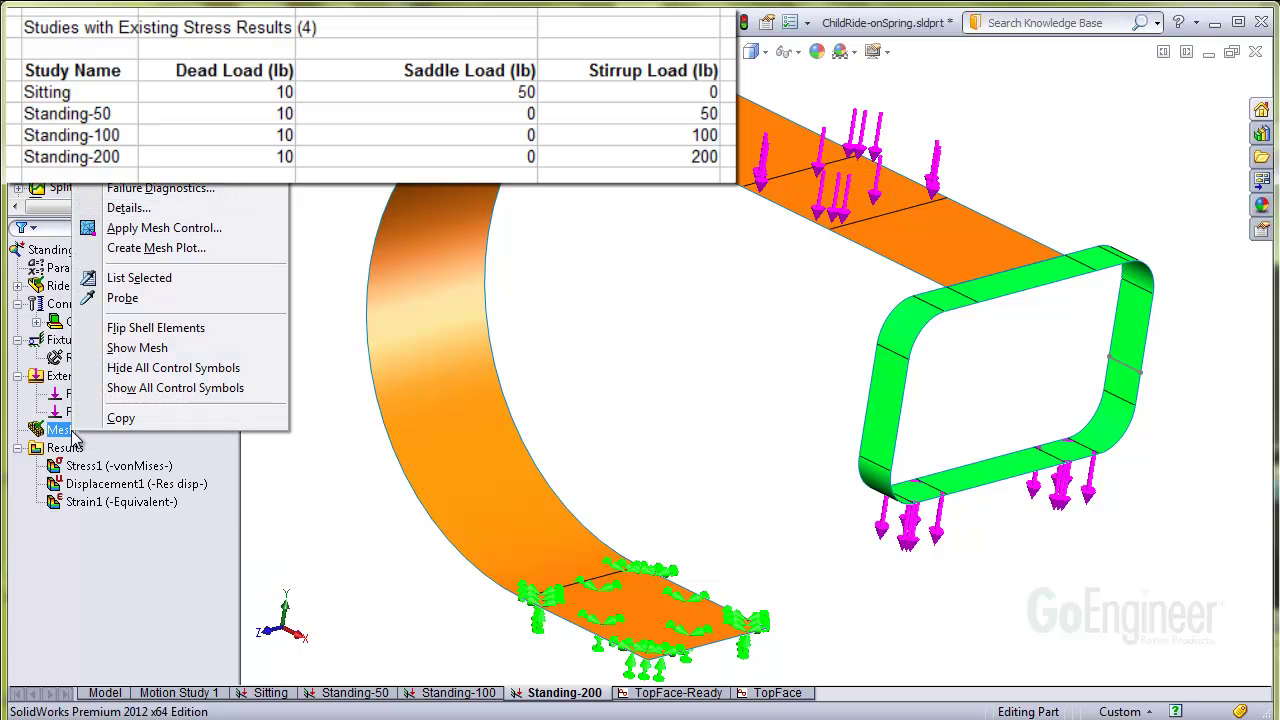
{"action": "left_click", "coordinate": [122, 348]}
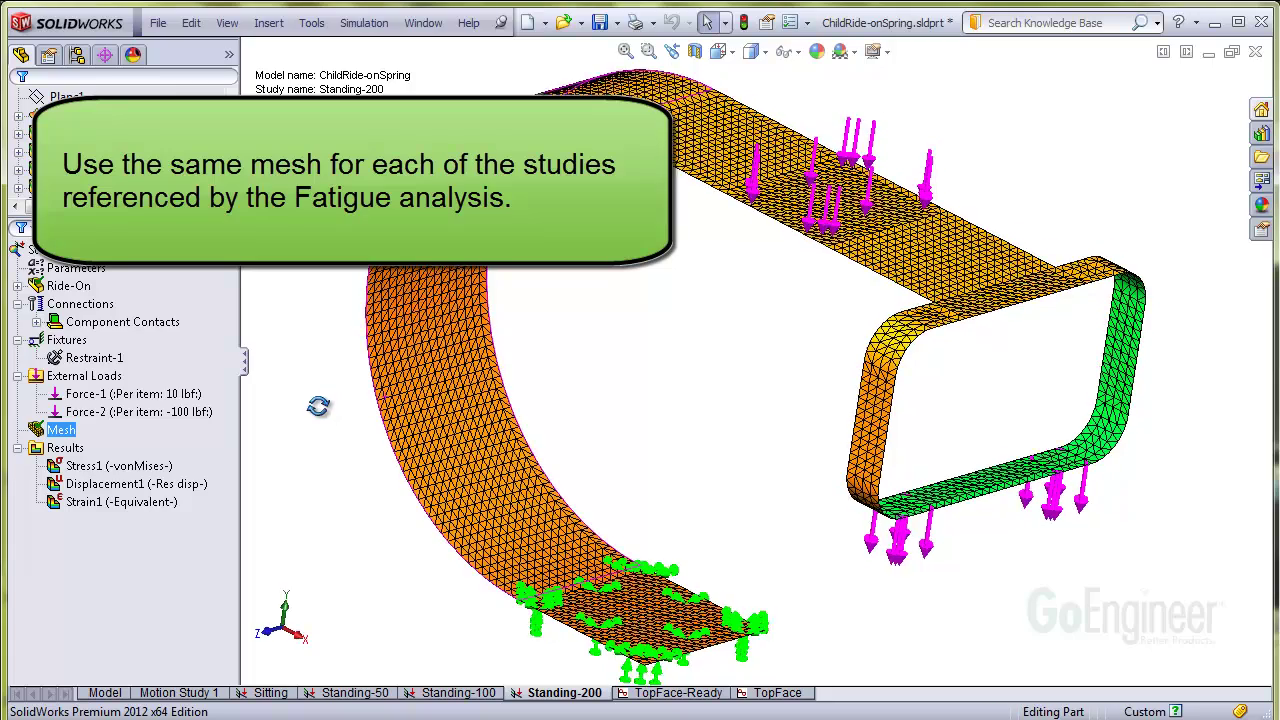
{"action": "middle_click_drag", "start_coordinate": [318, 406], "coordinate": [320, 407]}
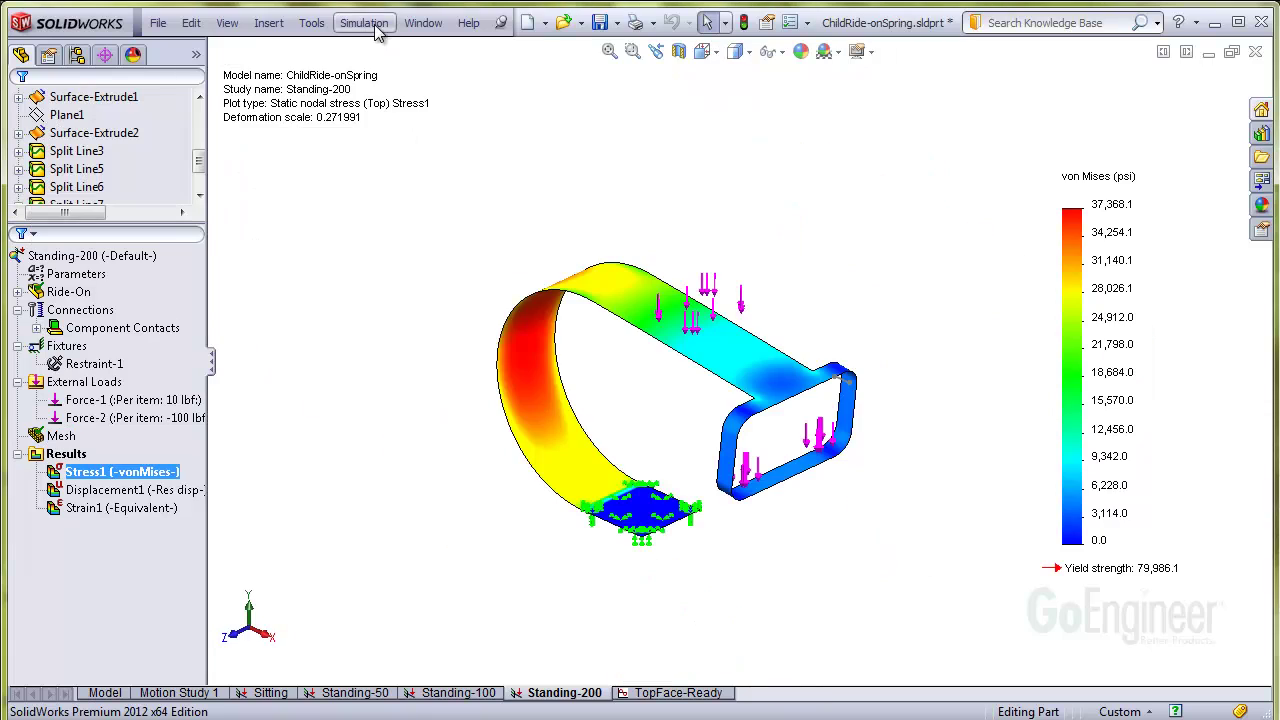
Create a new Fatigue study named TopFace that uses constant amplitude events with defined cycles
{"action": "left_click", "coordinate": [364, 22]}
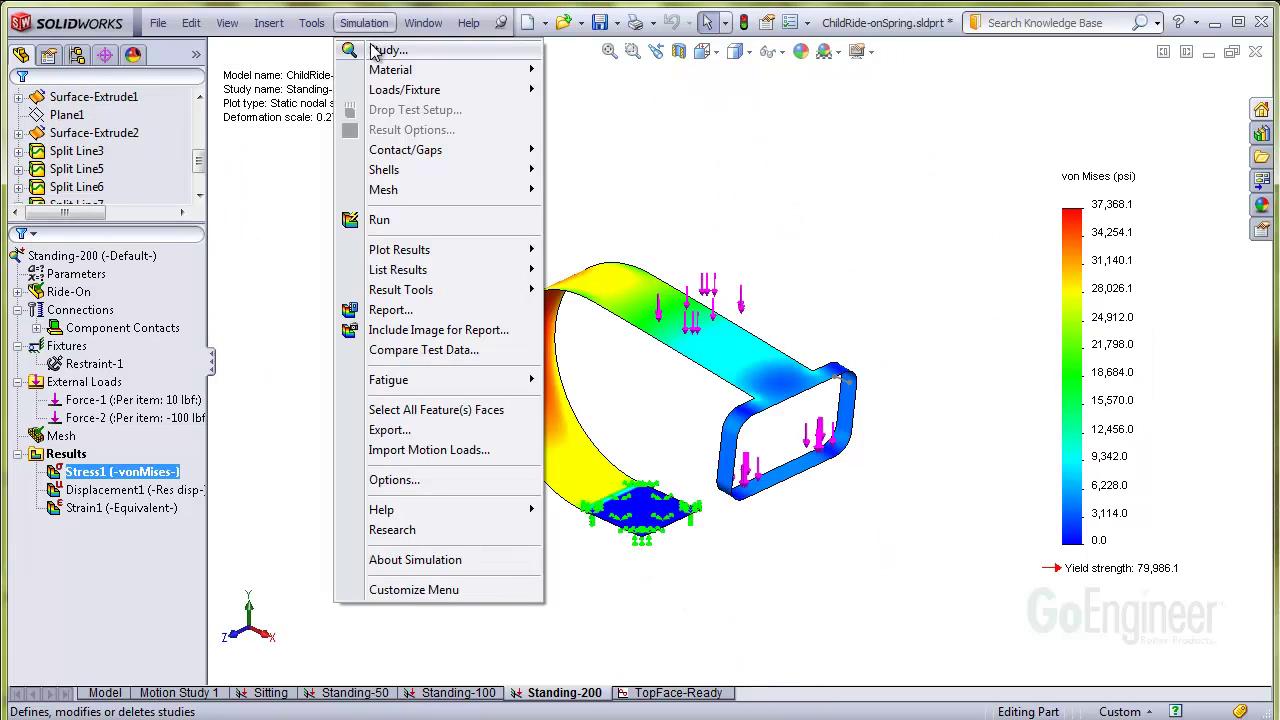
{"action": "left_click", "coordinate": [386, 50]}
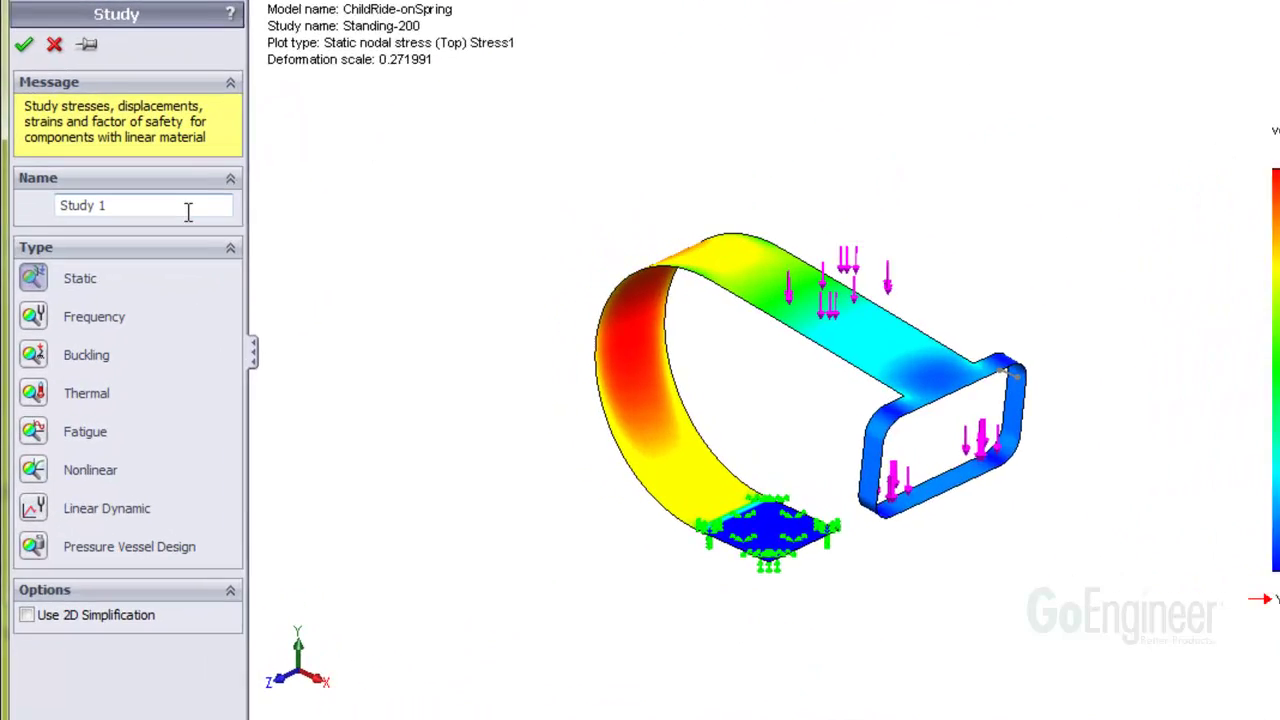
{"action": "left_click_drag", "start_coordinate": [188, 210], "coordinate": [40, 207]}
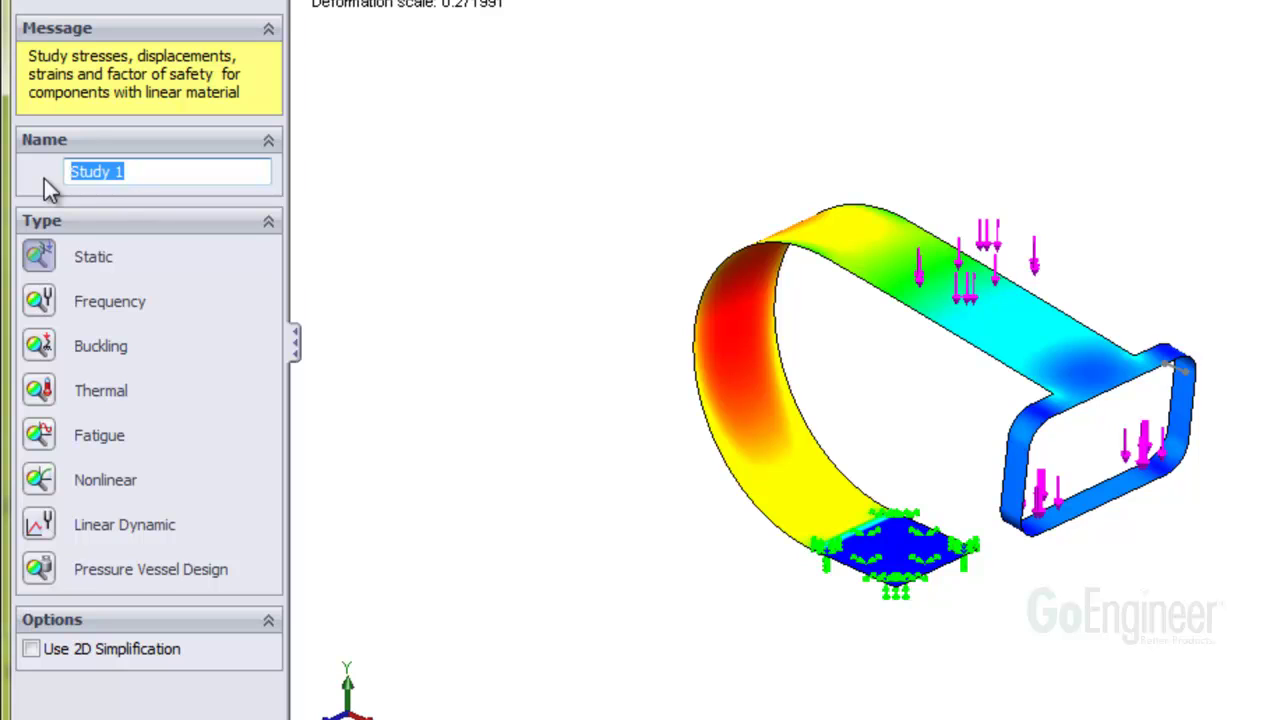
{"action": "type", "text": "TopFace"}
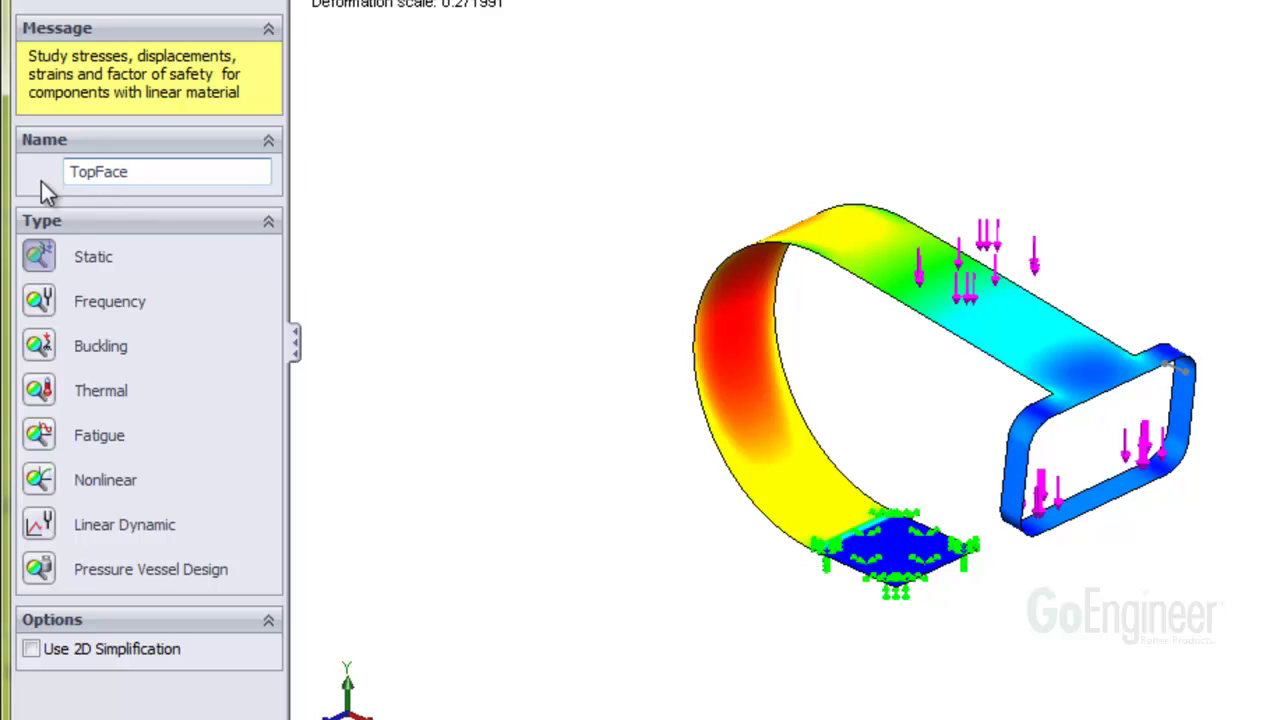
{"action": "left_click", "coordinate": [40, 442]}
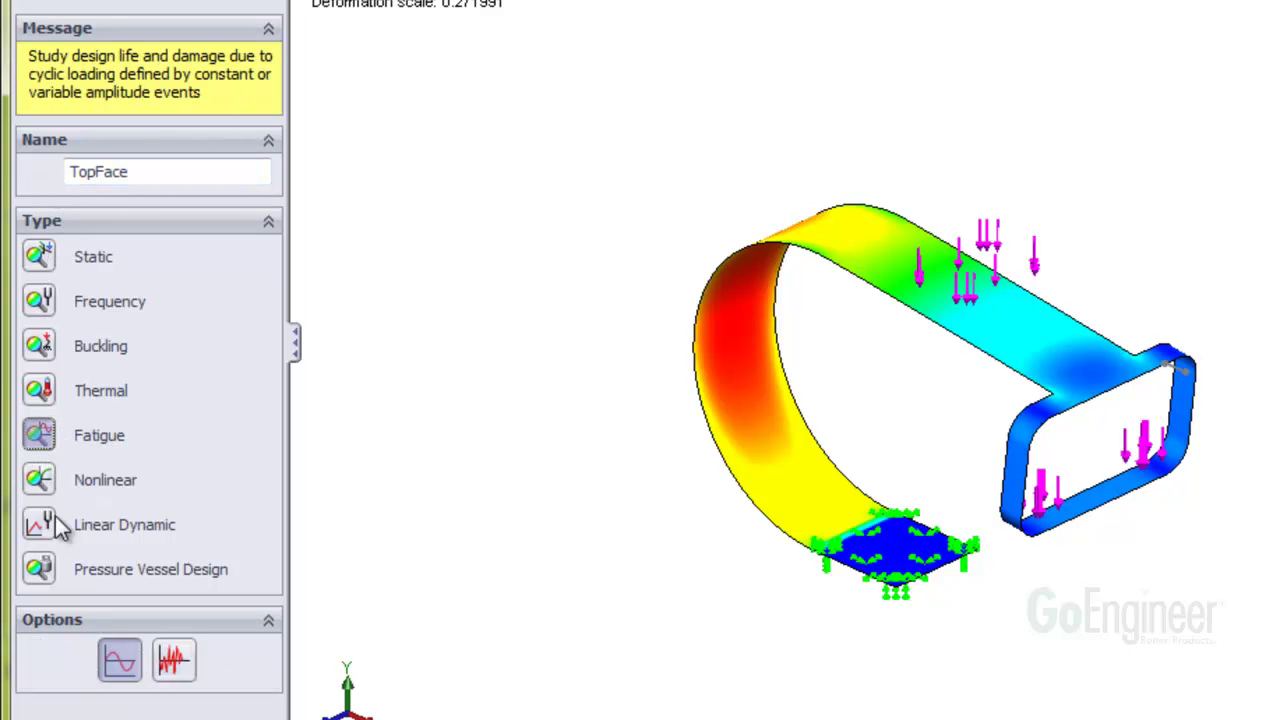
{"action": "left_click", "coordinate": [118, 662]}
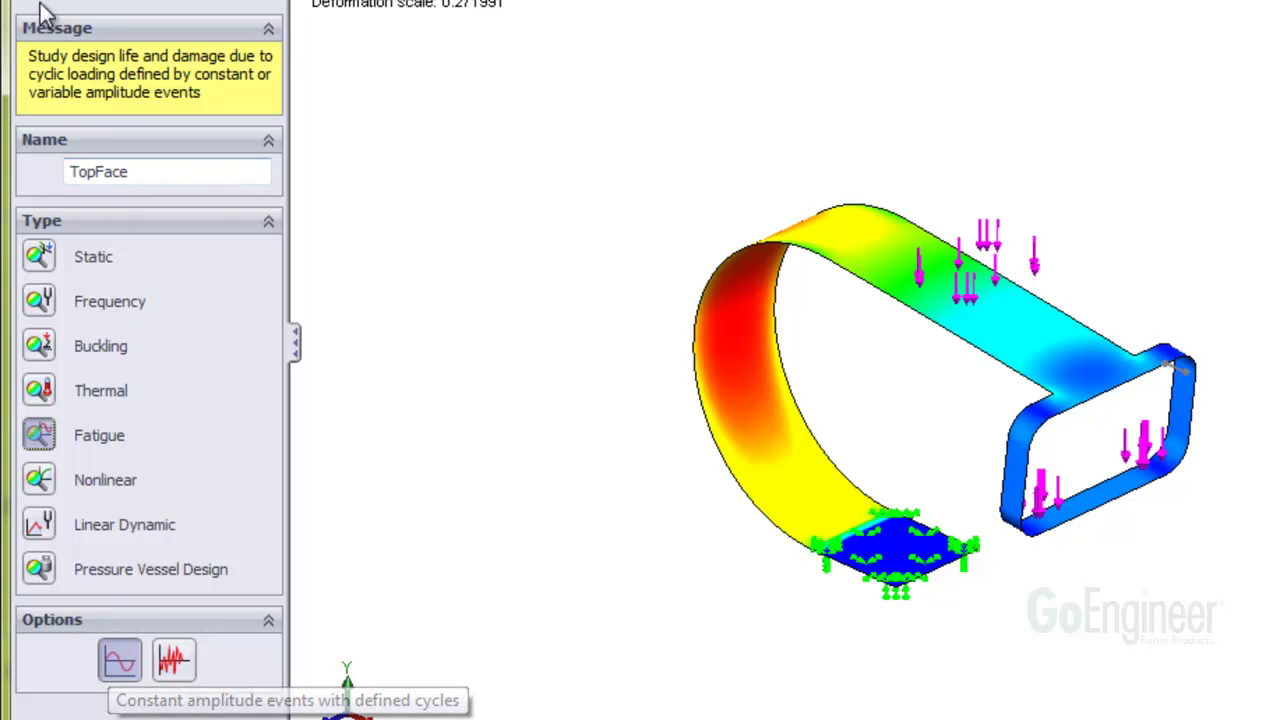
{"action": "left_click", "coordinate": [35, 4]}
{"action": "scroll", "coordinate": [100, 70], "scroll_direction": "down", "scroll_amount": 3}
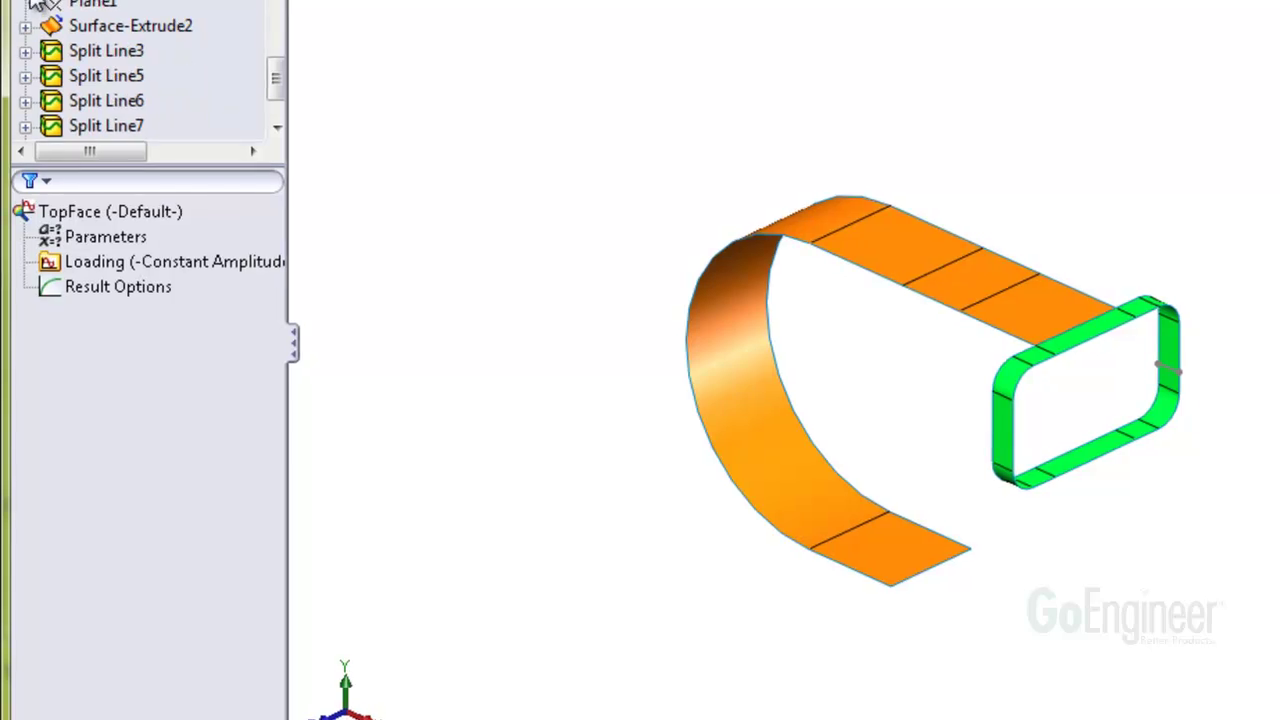
{"action": "left_click", "coordinate": [62, 22]}
Set the TopFace study properties to No interaction, Equivalent stress (von Mises) and a fatigue strength reduction factor of 0.9
{"action": "left_click", "coordinate": [122, 246]}
{"action": "right_click", "coordinate": [123, 247]}
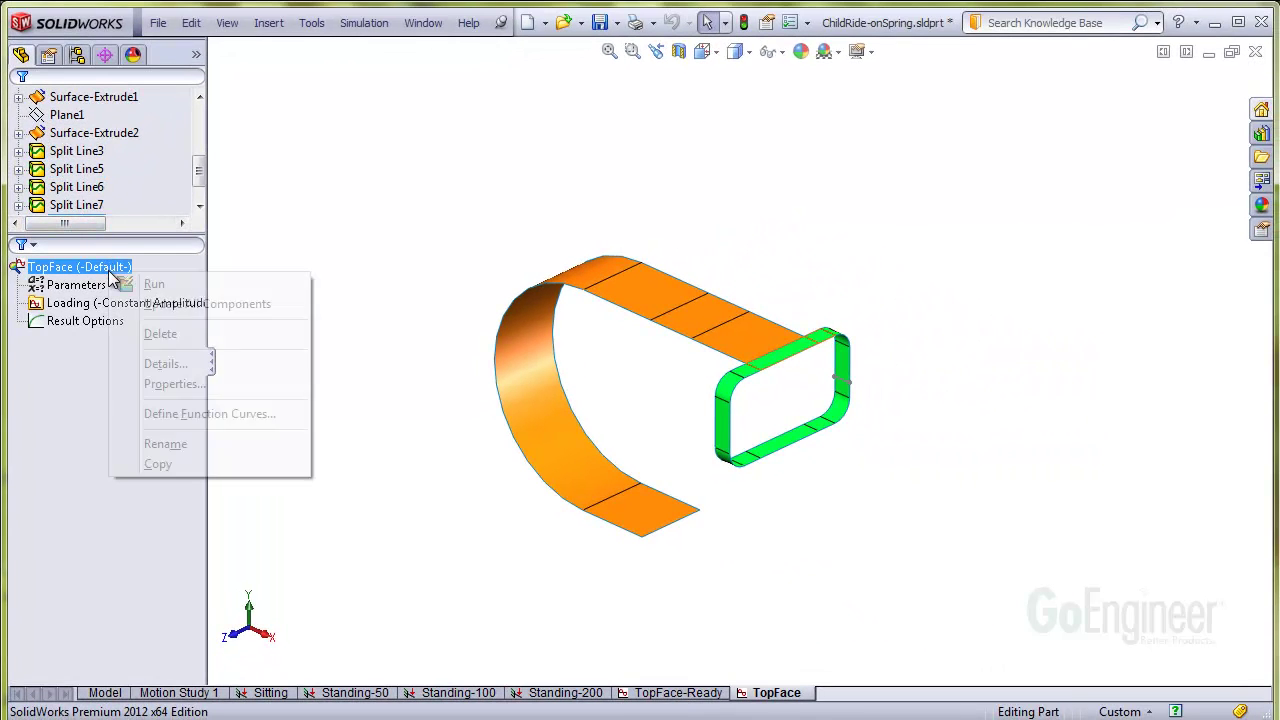
{"action": "left_click", "coordinate": [197, 383]}
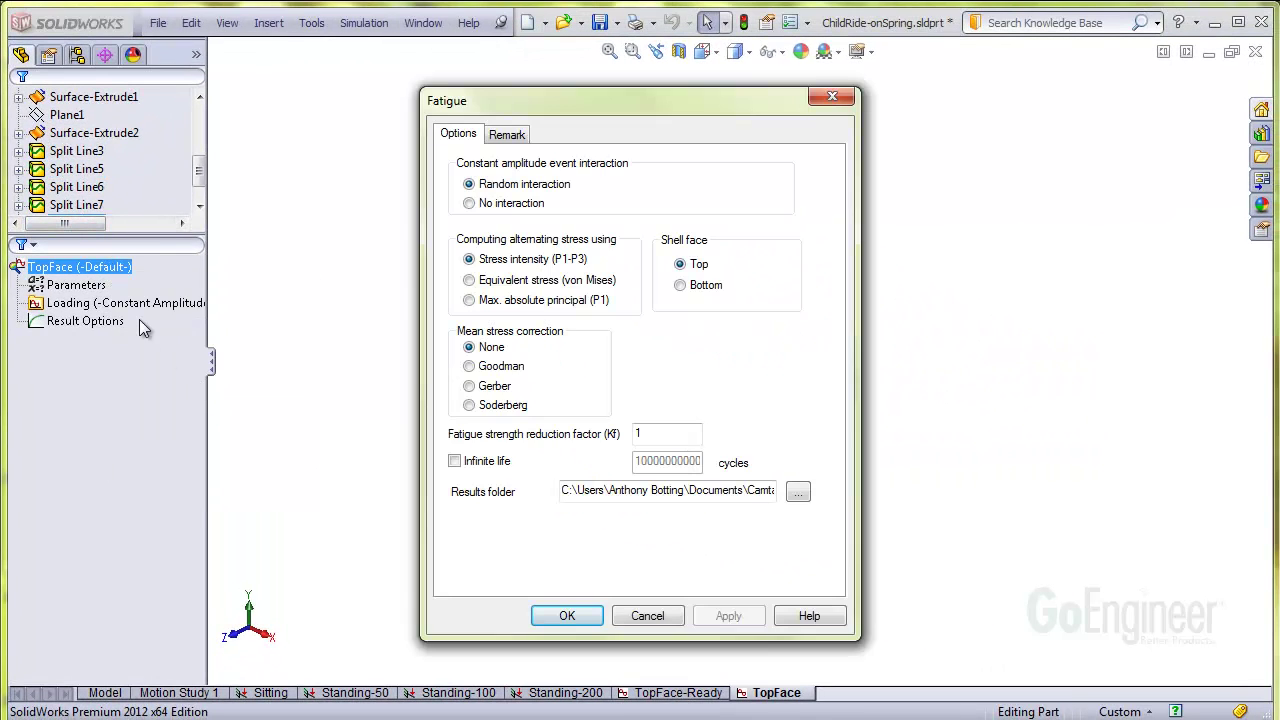
{"action": "left_click", "coordinate": [469, 203]}
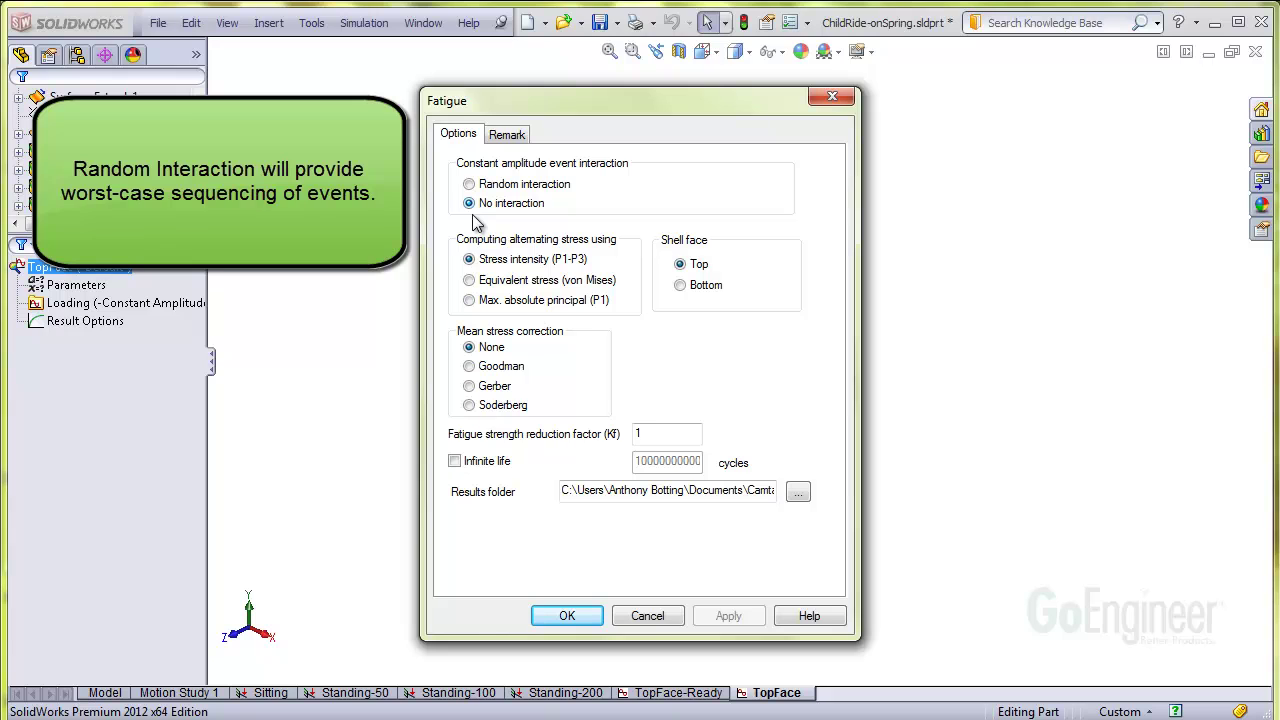
{"action": "left_click", "coordinate": [470, 281]}
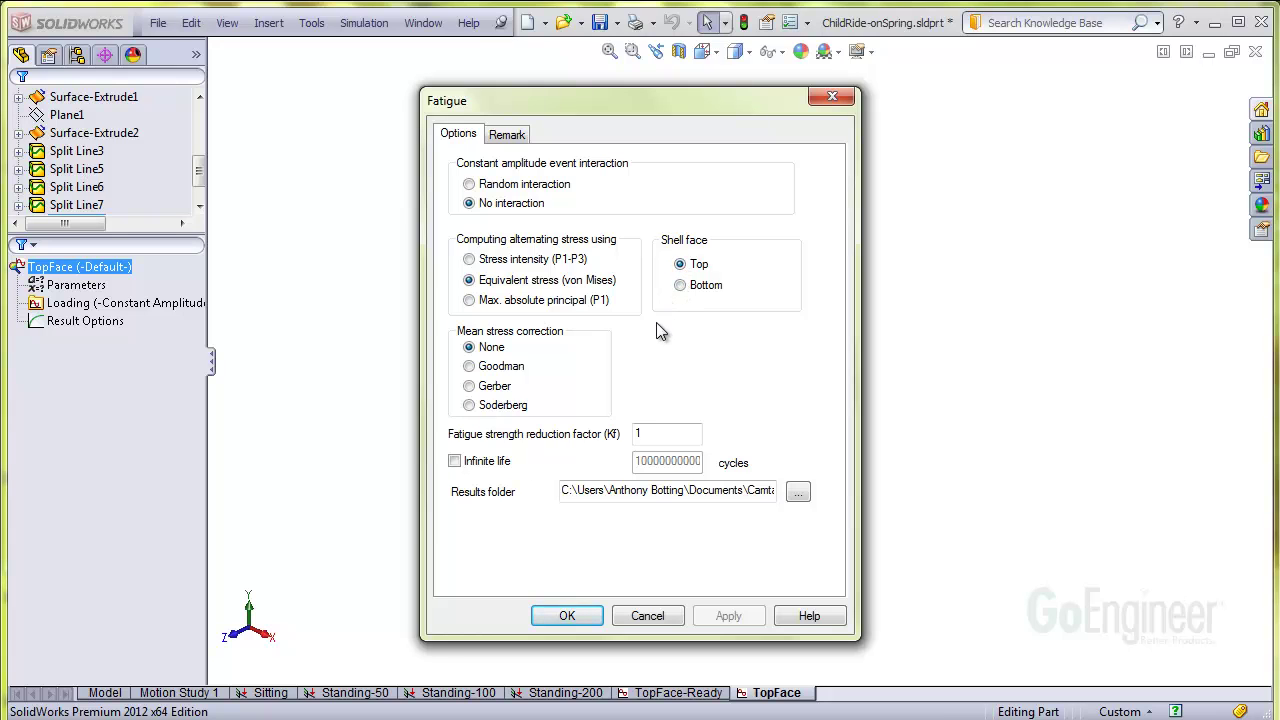
{"action": "double_click", "coordinate": [644, 434]}
{"action": "type", "text": "0.9"}
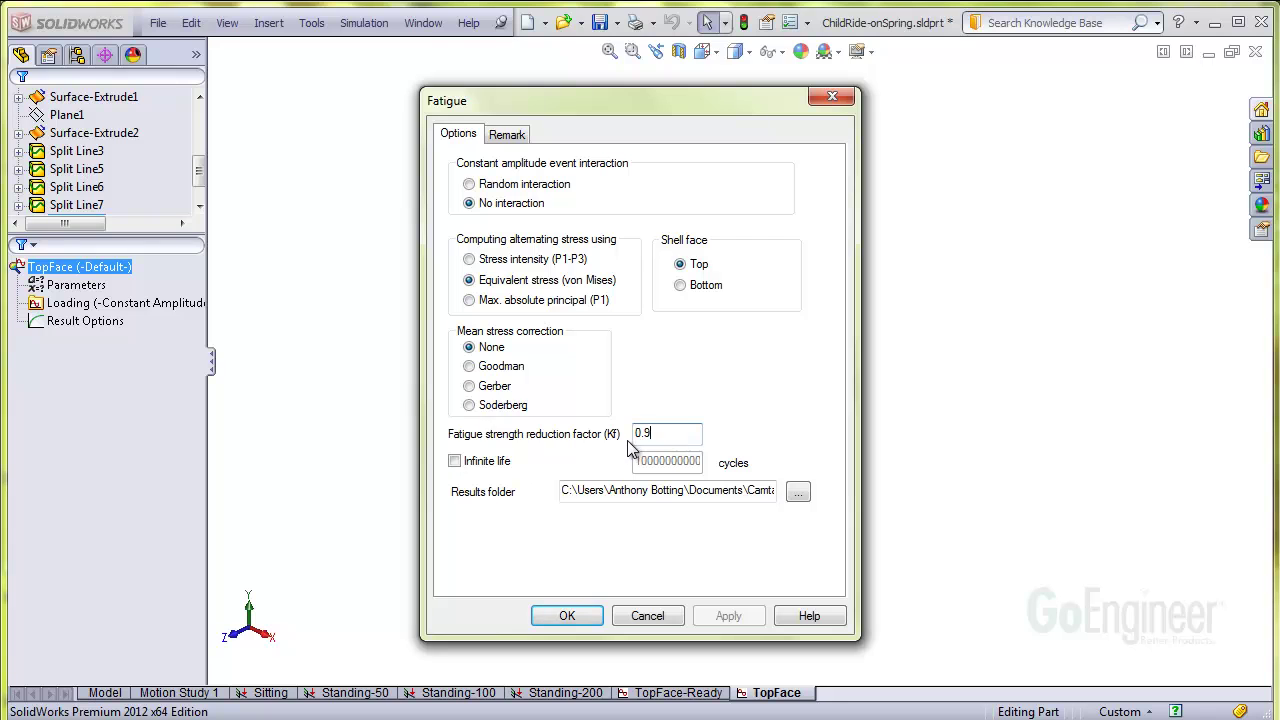
{"action": "left_click", "coordinate": [586, 620]}
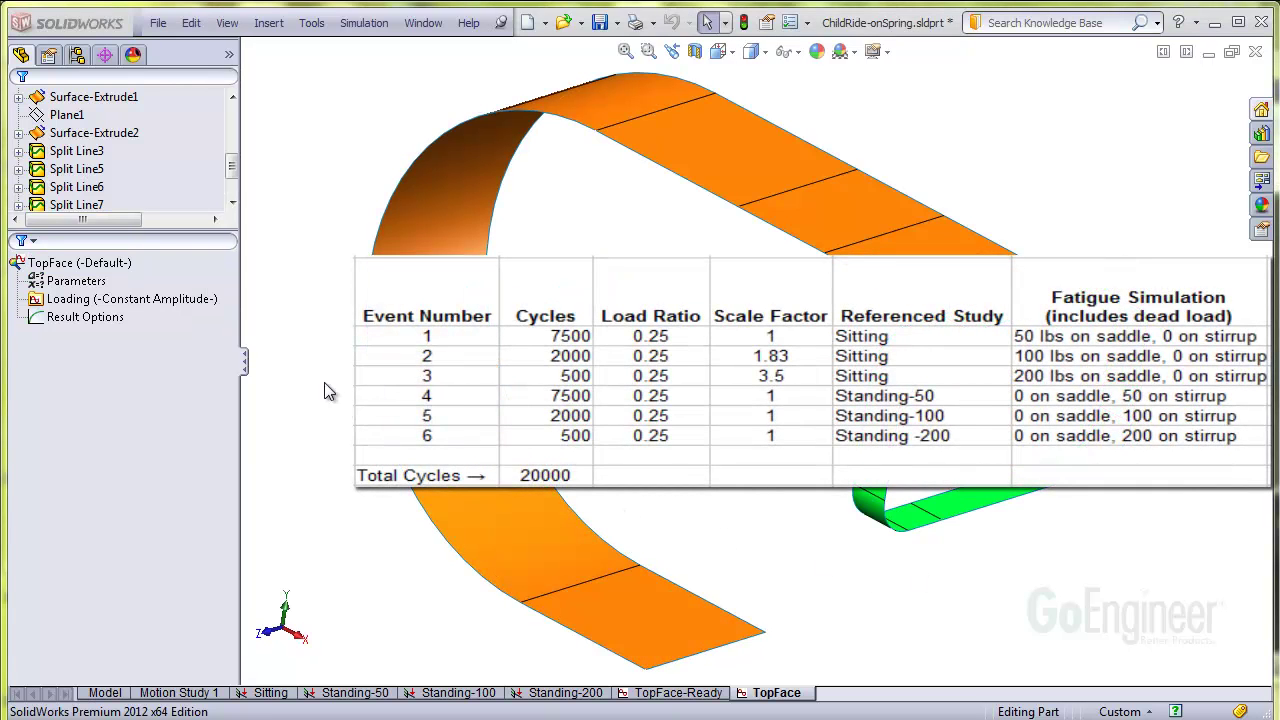
Add a constant-amplitude loading event to the TopFace study with 7500 cycles and a Loading Ratio of 0.25
{"action": "left_click", "coordinate": [218, 314]}
{"action": "right_click", "coordinate": [200, 300]}
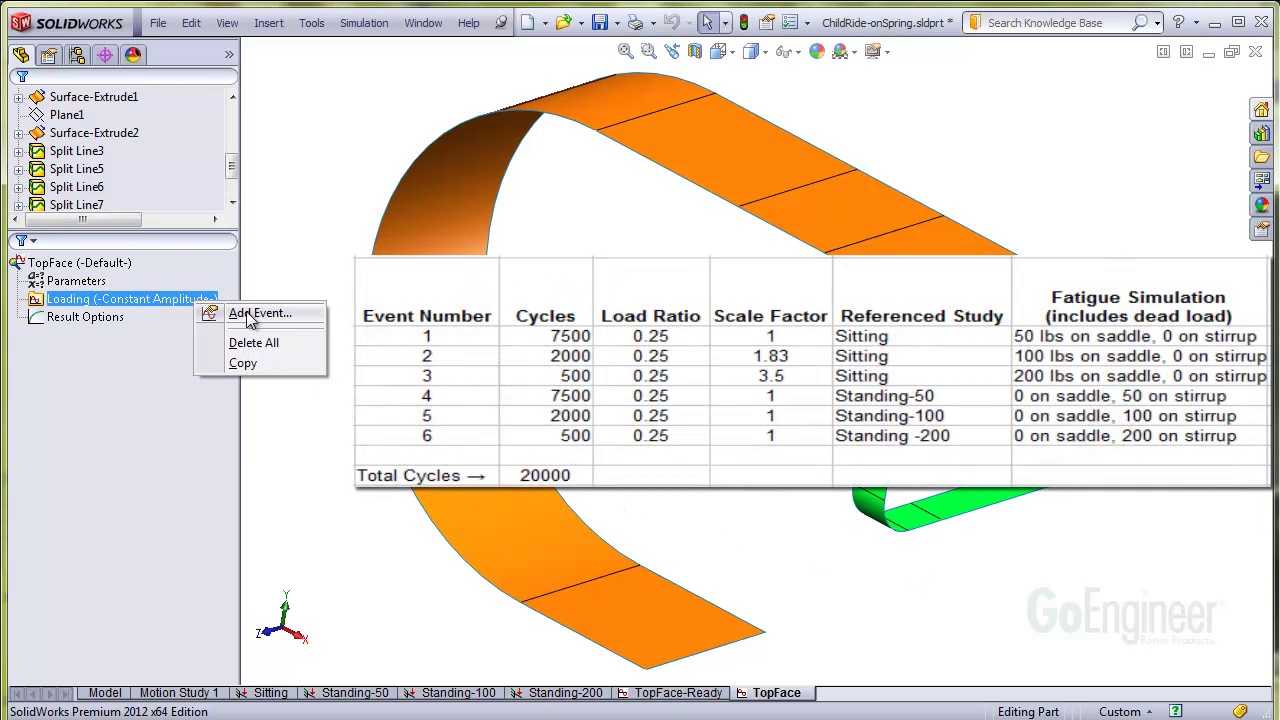
{"action": "left_click", "coordinate": [260, 313]}
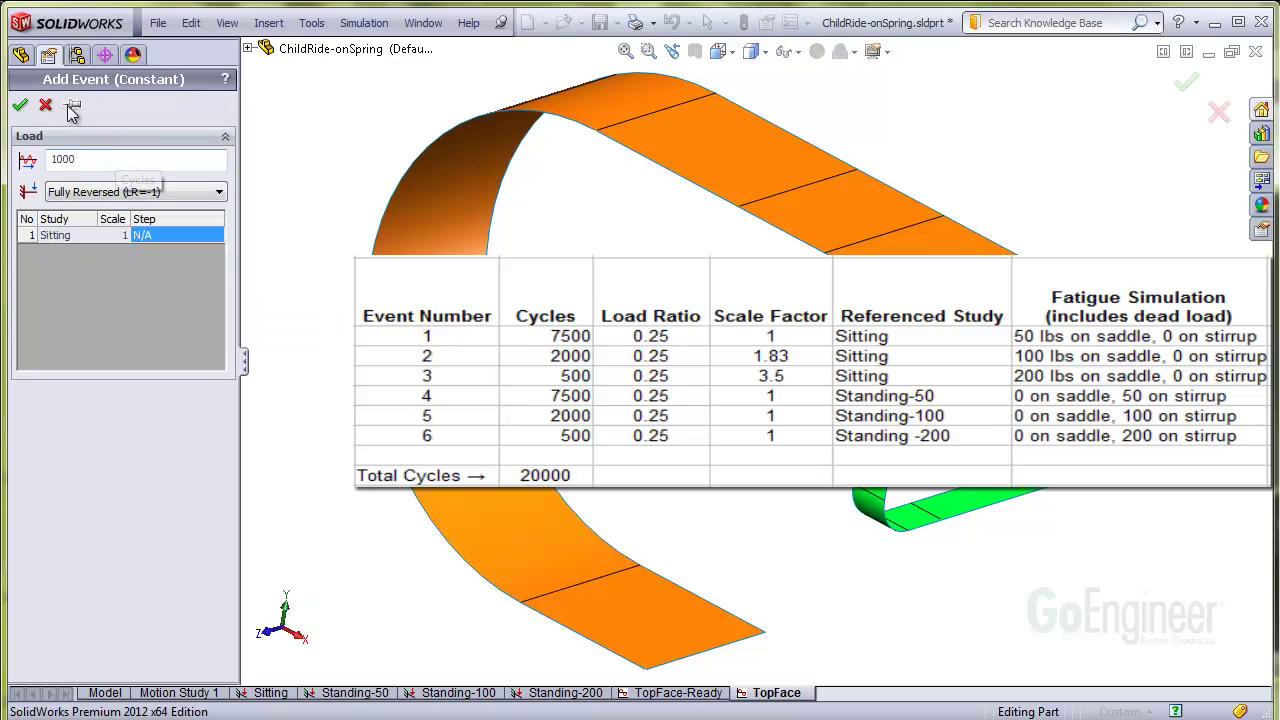
{"action": "double_click", "coordinate": [55, 160]}
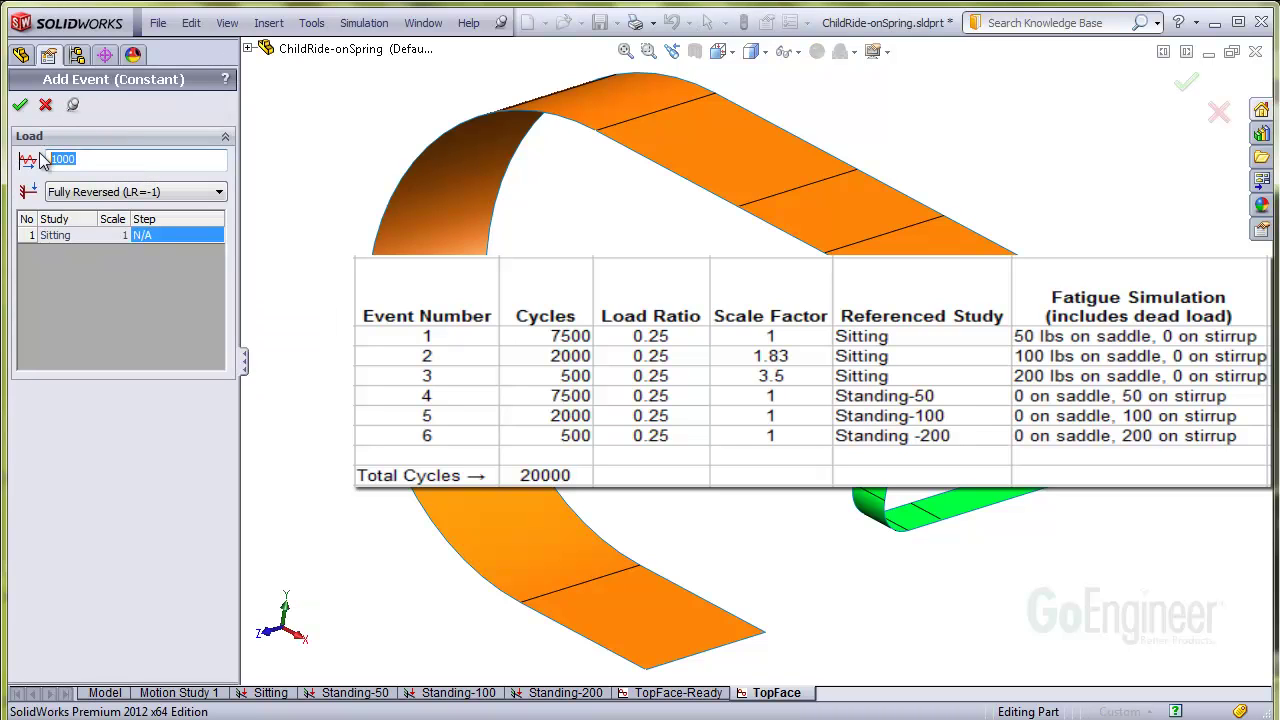
{"action": "type", "text": "7500"}
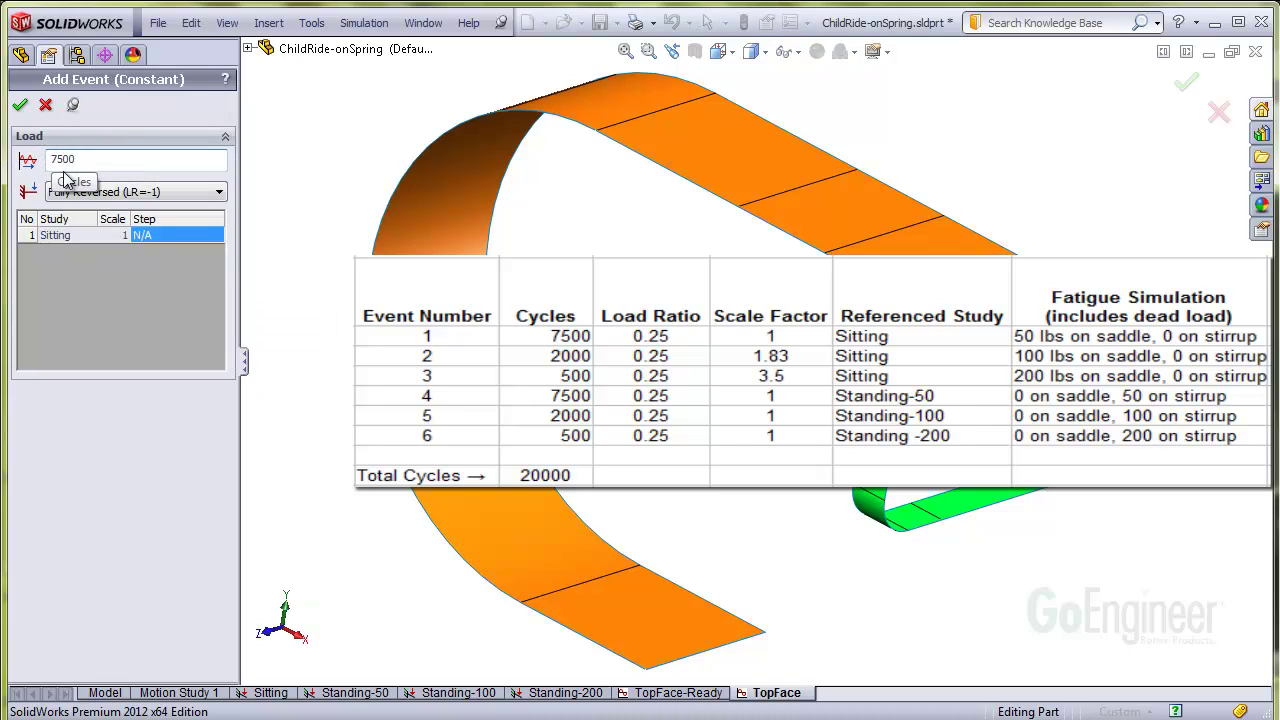
{"action": "left_click", "coordinate": [170, 193]}
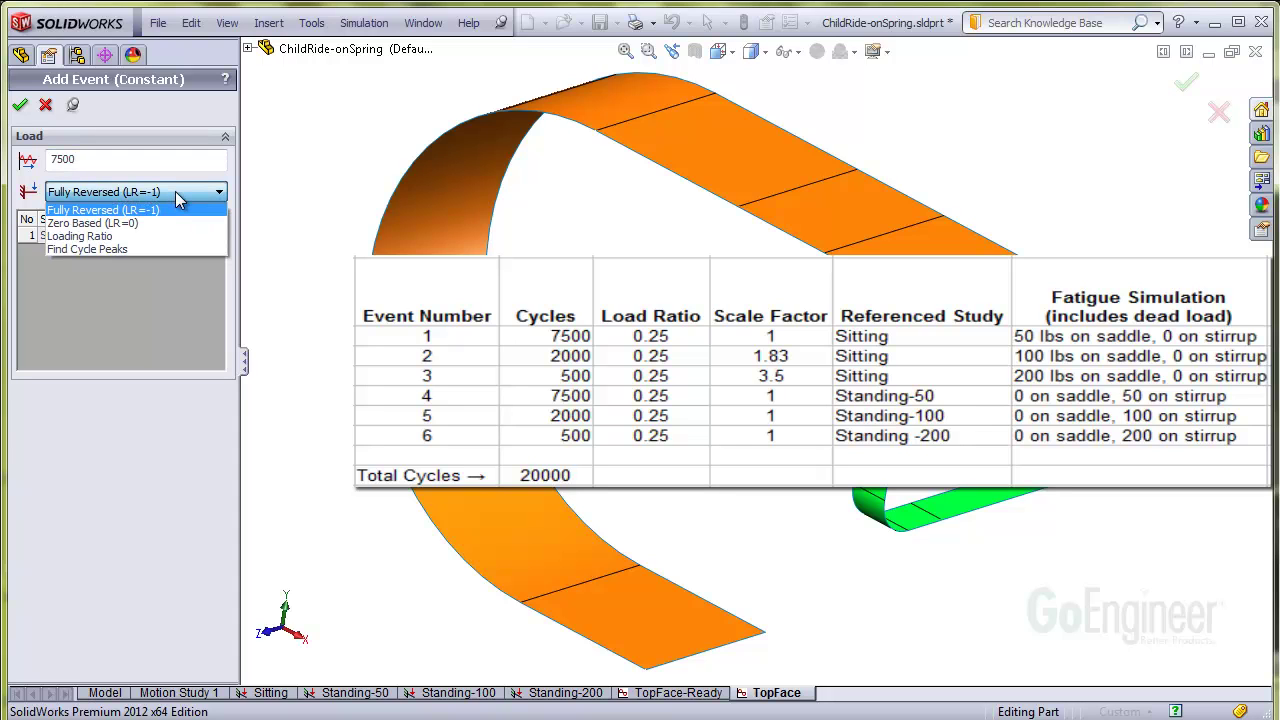
{"action": "left_click", "coordinate": [155, 232]}
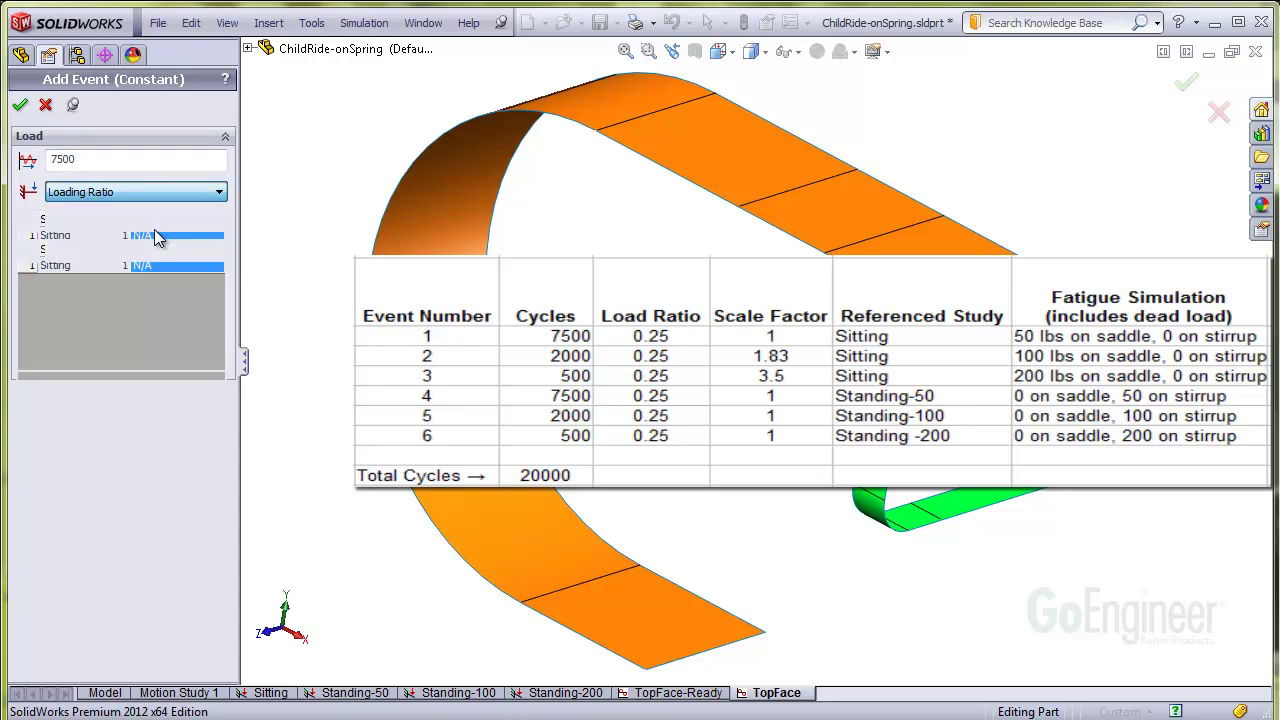
{"action": "left_click", "coordinate": [89, 220]}
{"action": "key", "text": "BackSpace"}
{"action": "type", "text": "25"}
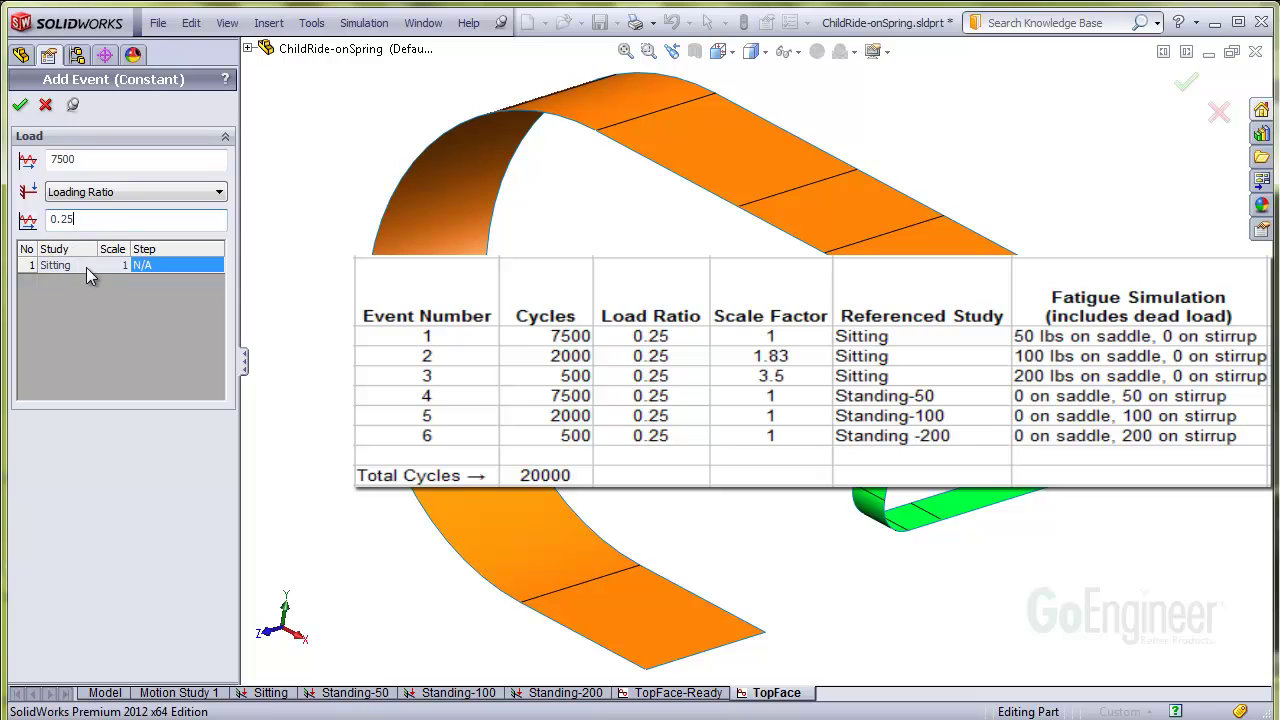
Associate the 7500-cycle event with the Sitting study and accept it
{"action": "left_click", "coordinate": [87, 266]}
{"action": "left_click", "coordinate": [89, 267]}
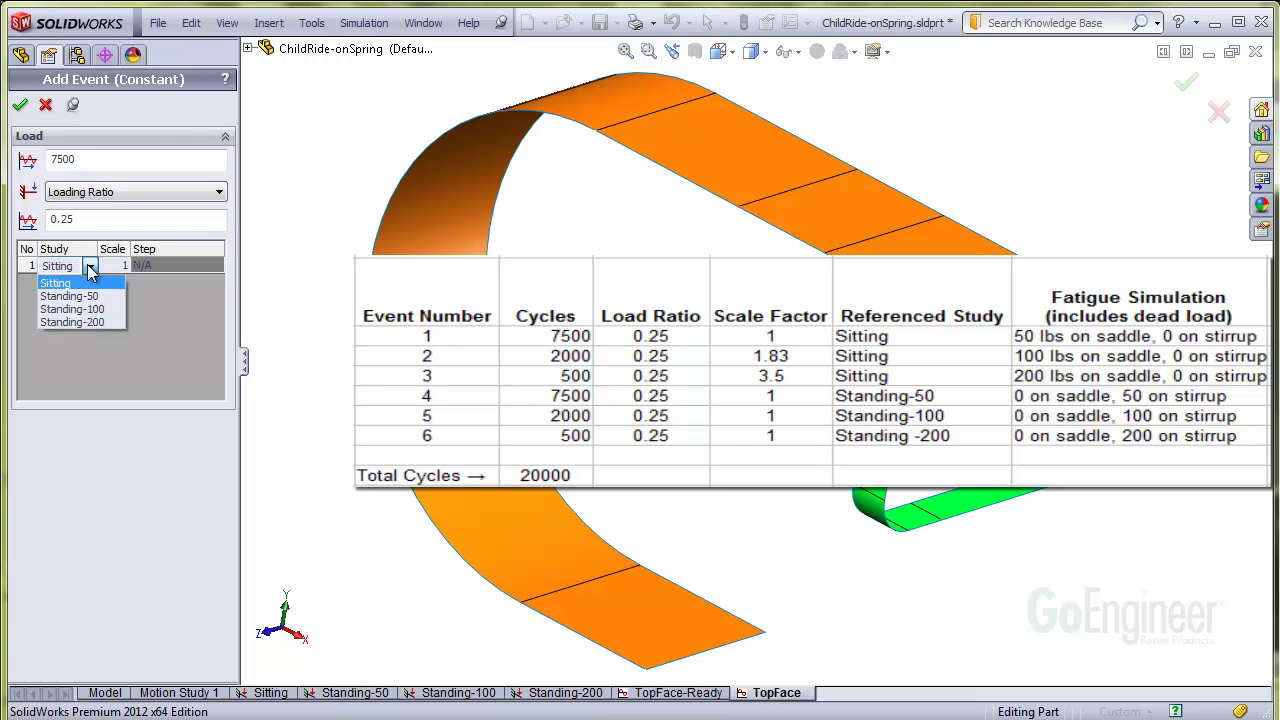
{"action": "left_click", "coordinate": [68, 284]}
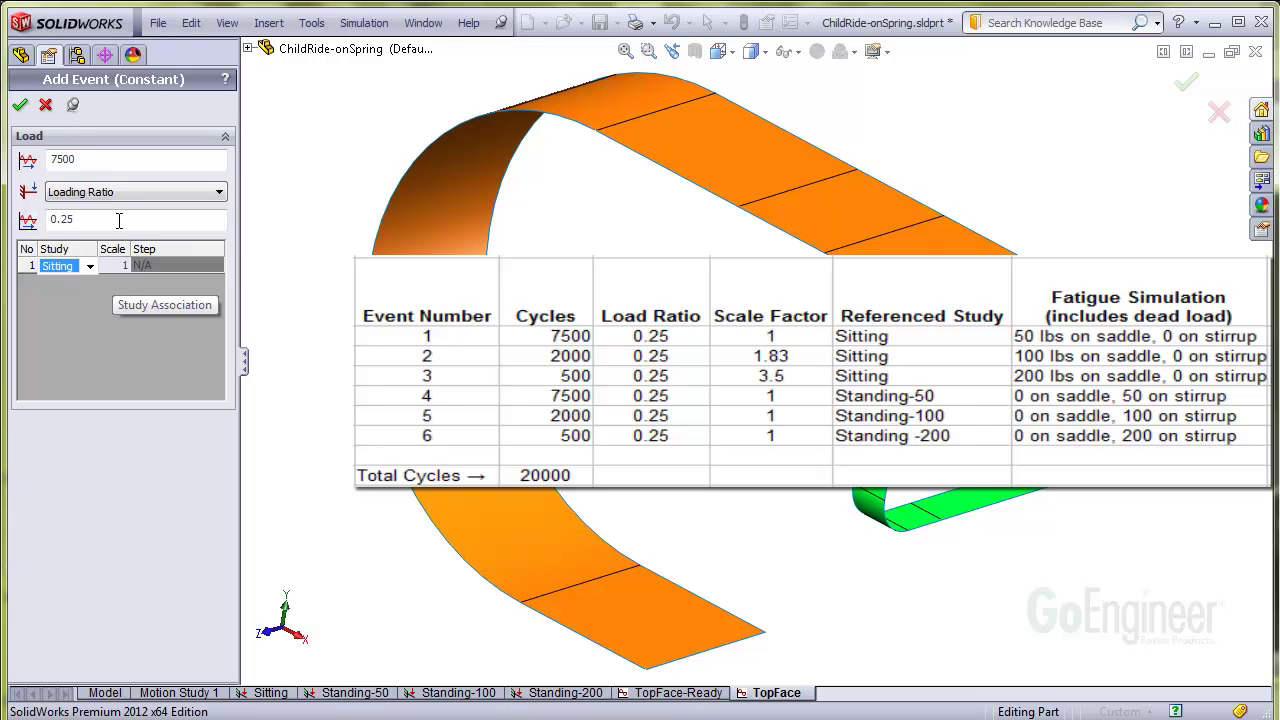
{"action": "left_click", "coordinate": [21, 107]}
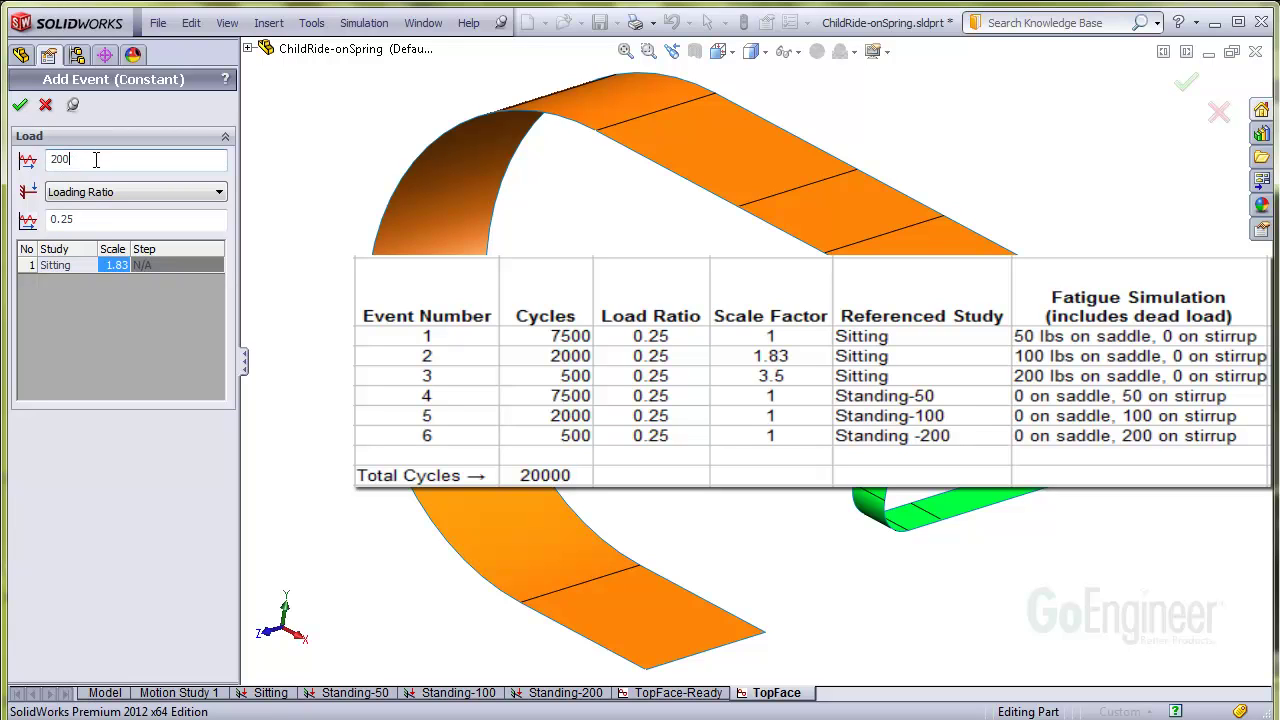
Complete the second event's cycle count of 2000, and add a third Sitting event with 500 cycles and a scale of 3.5
{"action": "type", "text": "0"}
{"action": "left_click_drag", "start_coordinate": [84, 159], "coordinate": [45, 158]}
{"action": "type", "text": "500"}
{"action": "left_click", "coordinate": [118, 265]}
{"action": "type", "text": "3.5"}
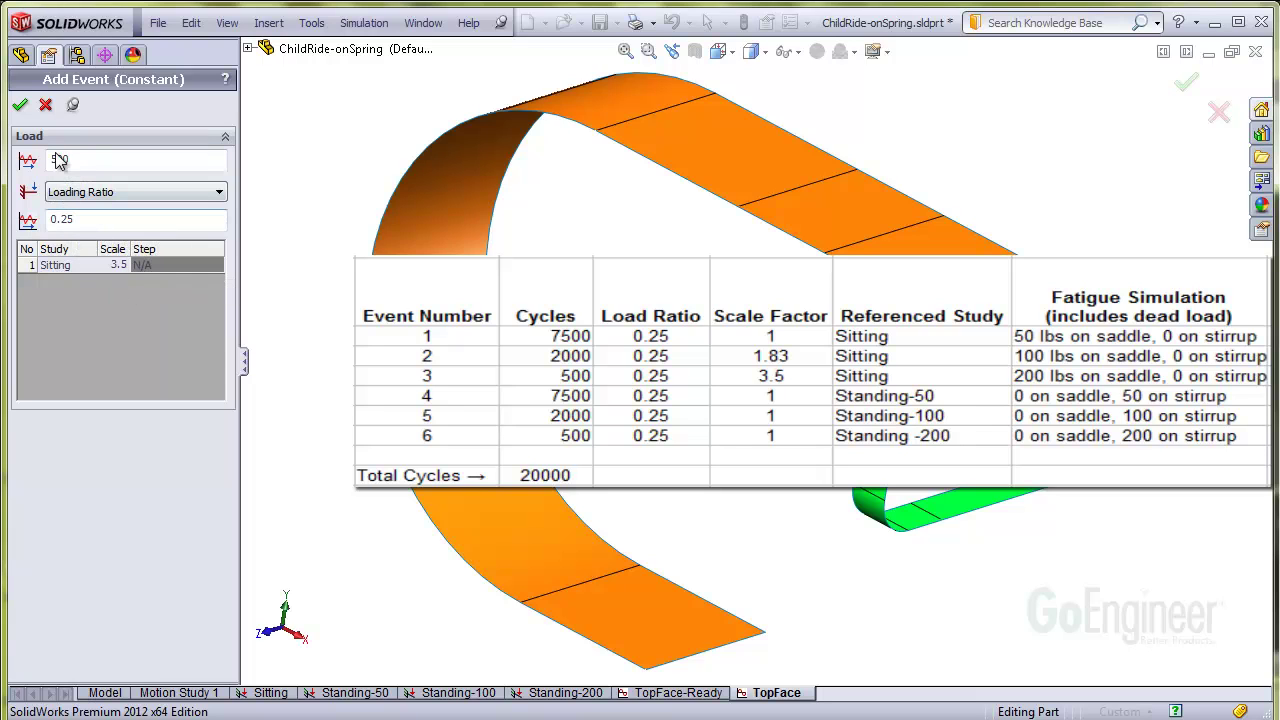
{"action": "left_click", "coordinate": [21, 106]}
Add a fourth event with 7500 cycles that references the Standing-50 study at a scale of 1
{"action": "double_click", "coordinate": [52, 162]}
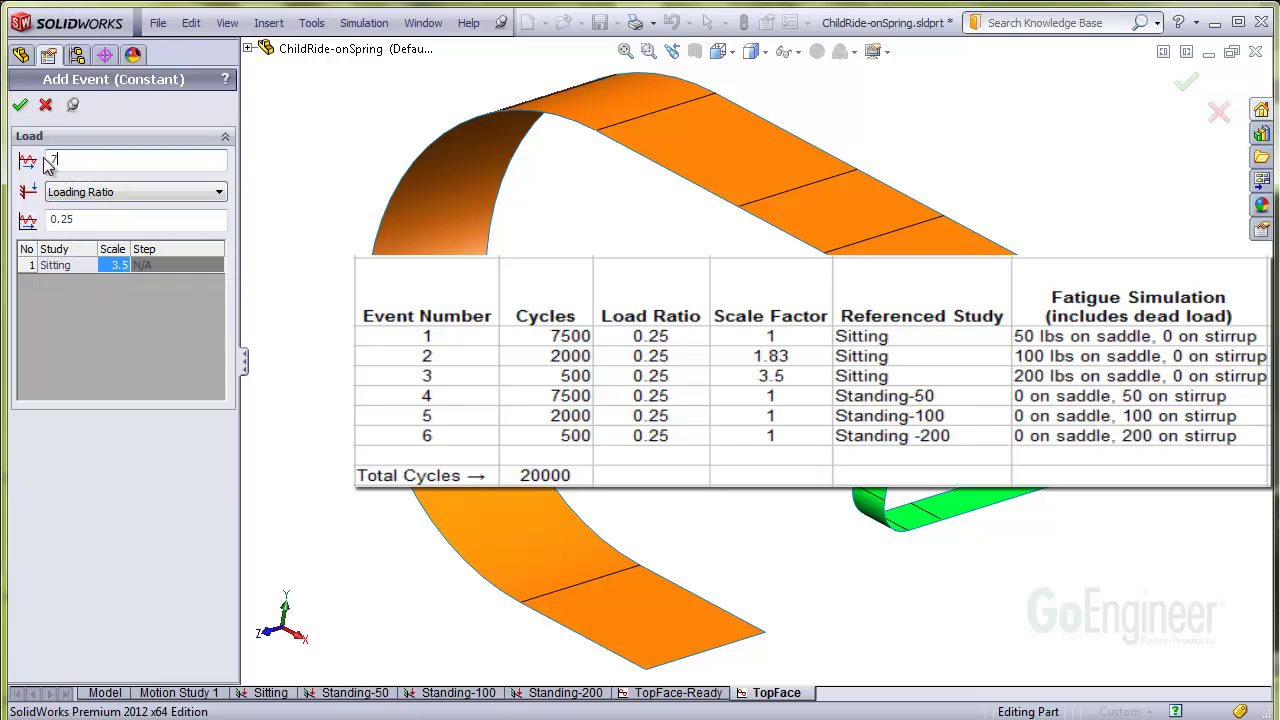
{"action": "type", "text": "7500"}
{"action": "left_click", "coordinate": [89, 265]}
{"action": "left_click", "coordinate": [89, 266]}
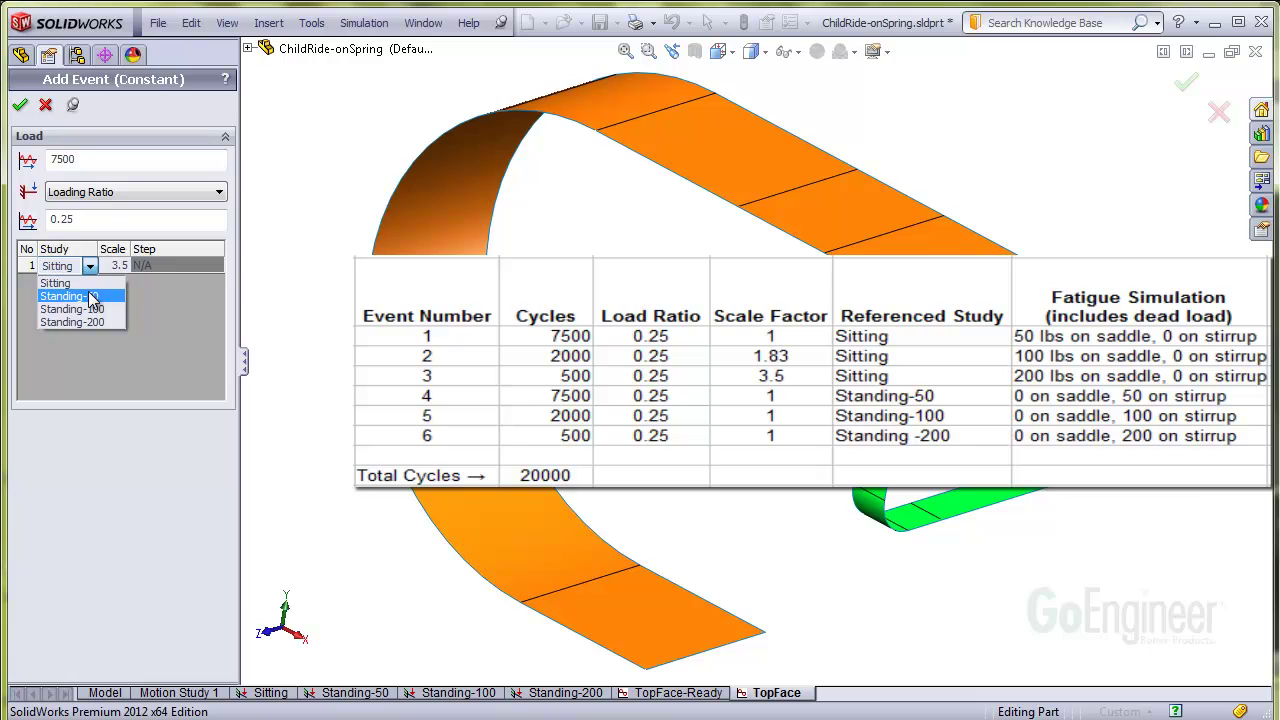
{"action": "left_click", "coordinate": [88, 293]}
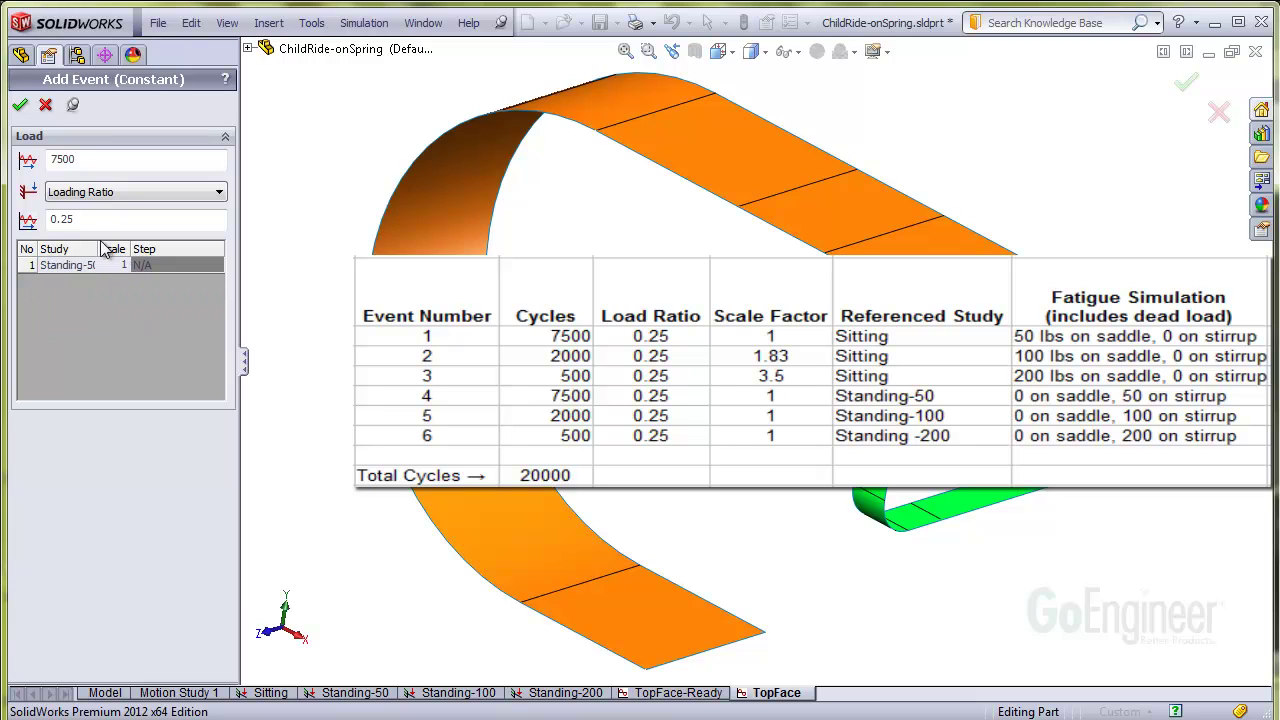
{"action": "left_click", "coordinate": [21, 106]}
Expand the constant-amplitude Loading folder and review the defined events
{"action": "left_click", "coordinate": [22, 334]}
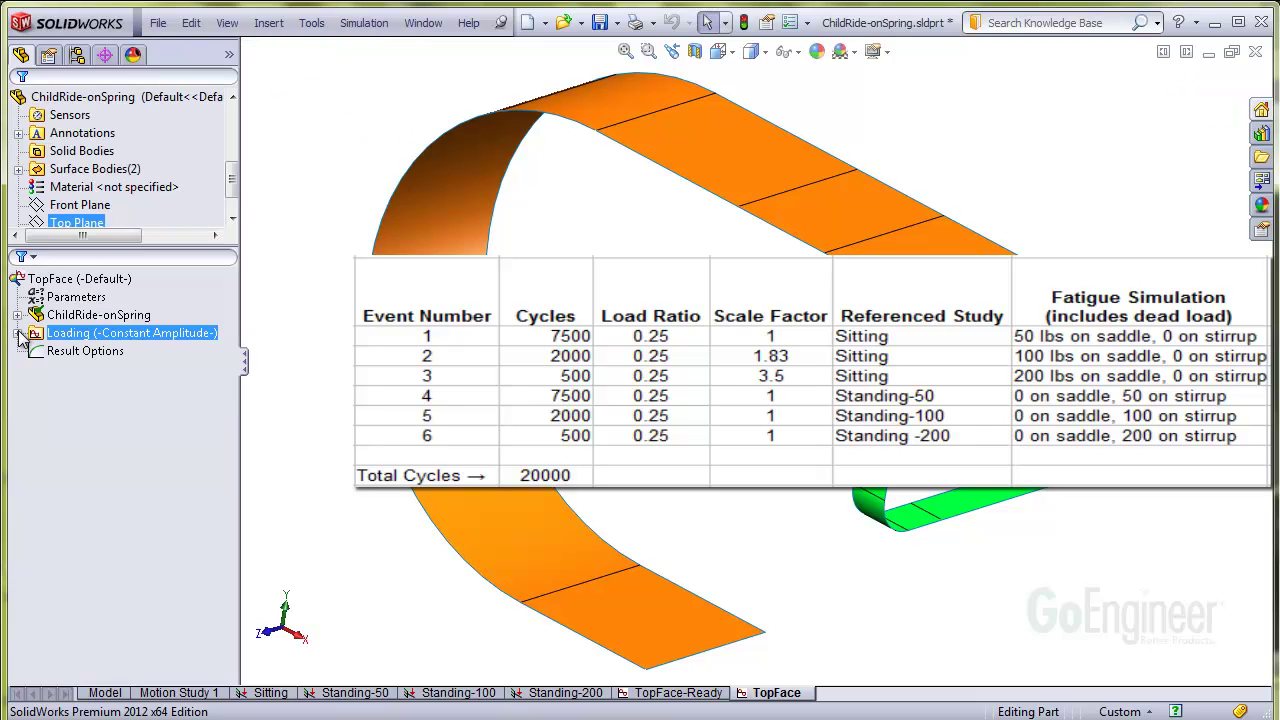
{"action": "left_click", "coordinate": [18, 334]}
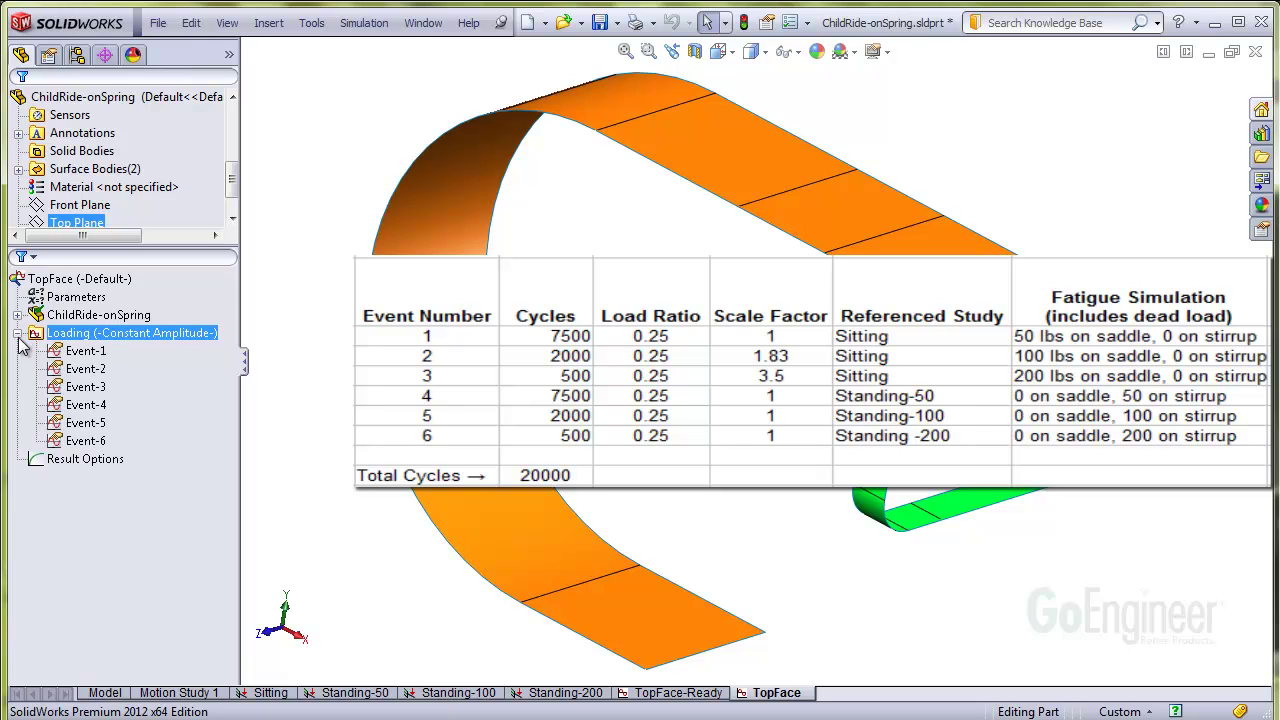
{"action": "left_click", "coordinate": [86, 351]}
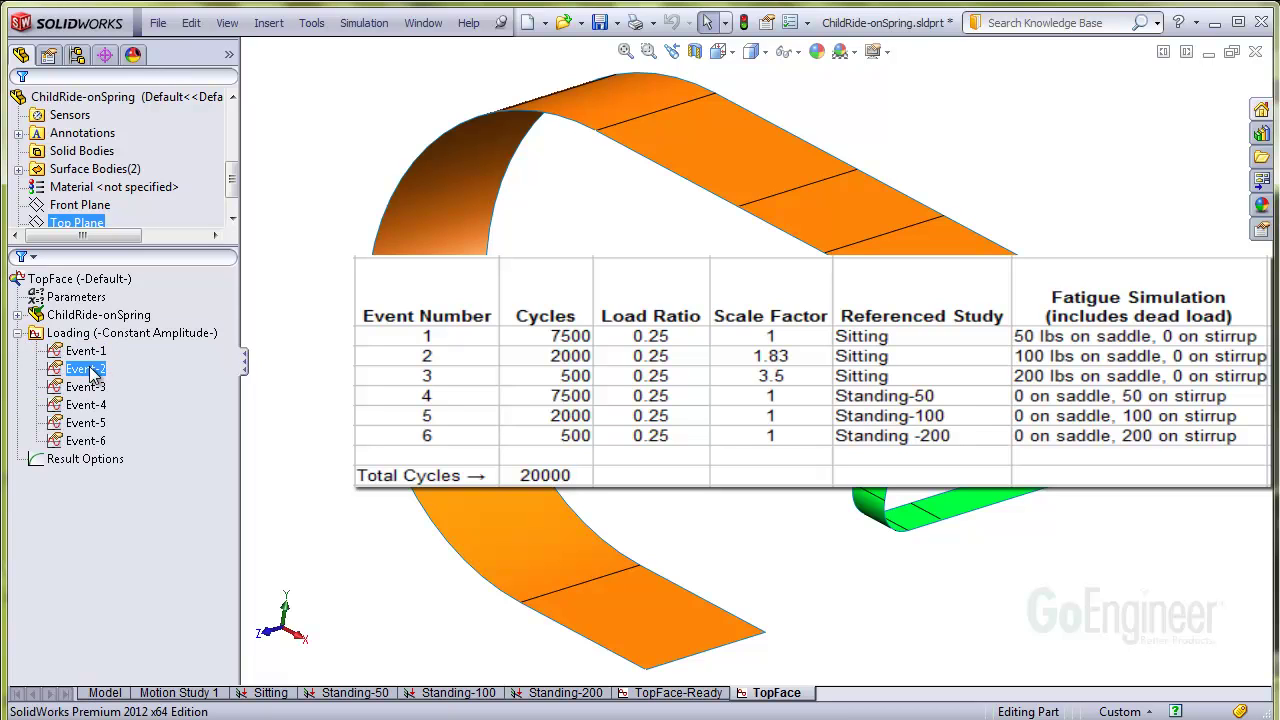
Expand the ChildRide-onSpring bodies and examine the fatigue SN curve data for all bodies, leaving the material definition as it is
{"action": "left_click", "coordinate": [98, 315]}
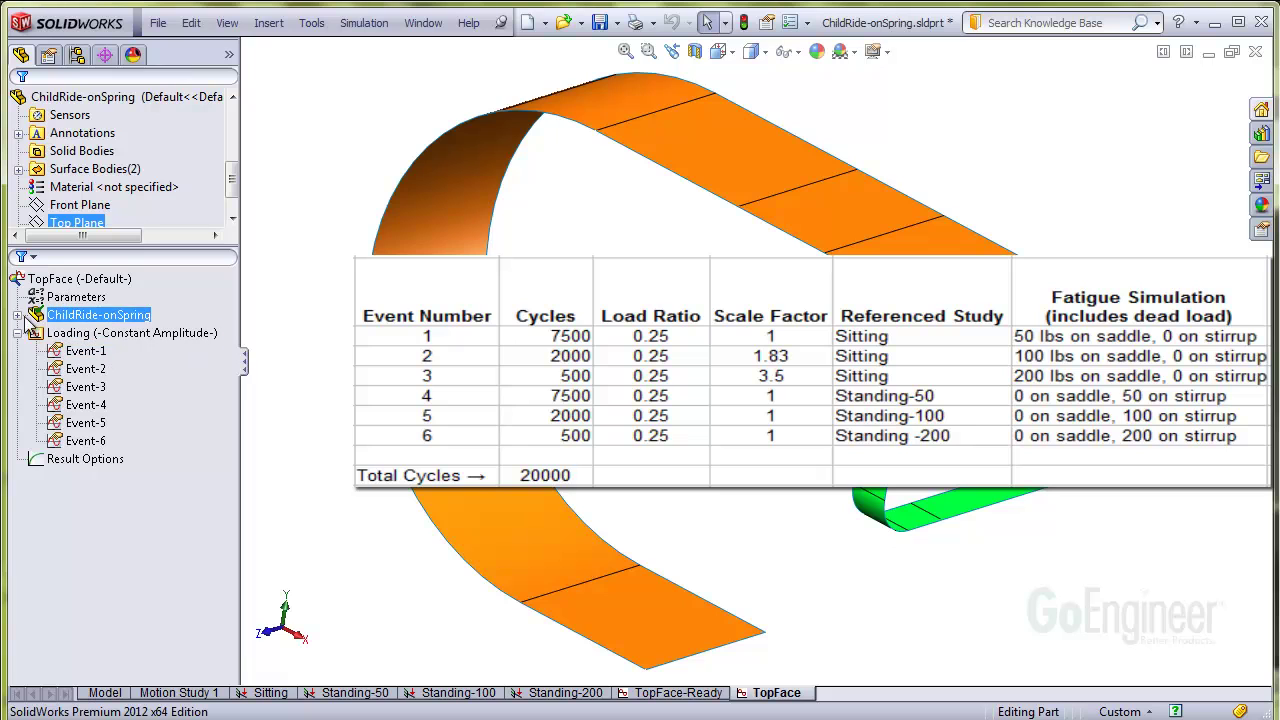
{"action": "left_click", "coordinate": [18, 315]}
{"action": "right_click", "coordinate": [88, 320]}
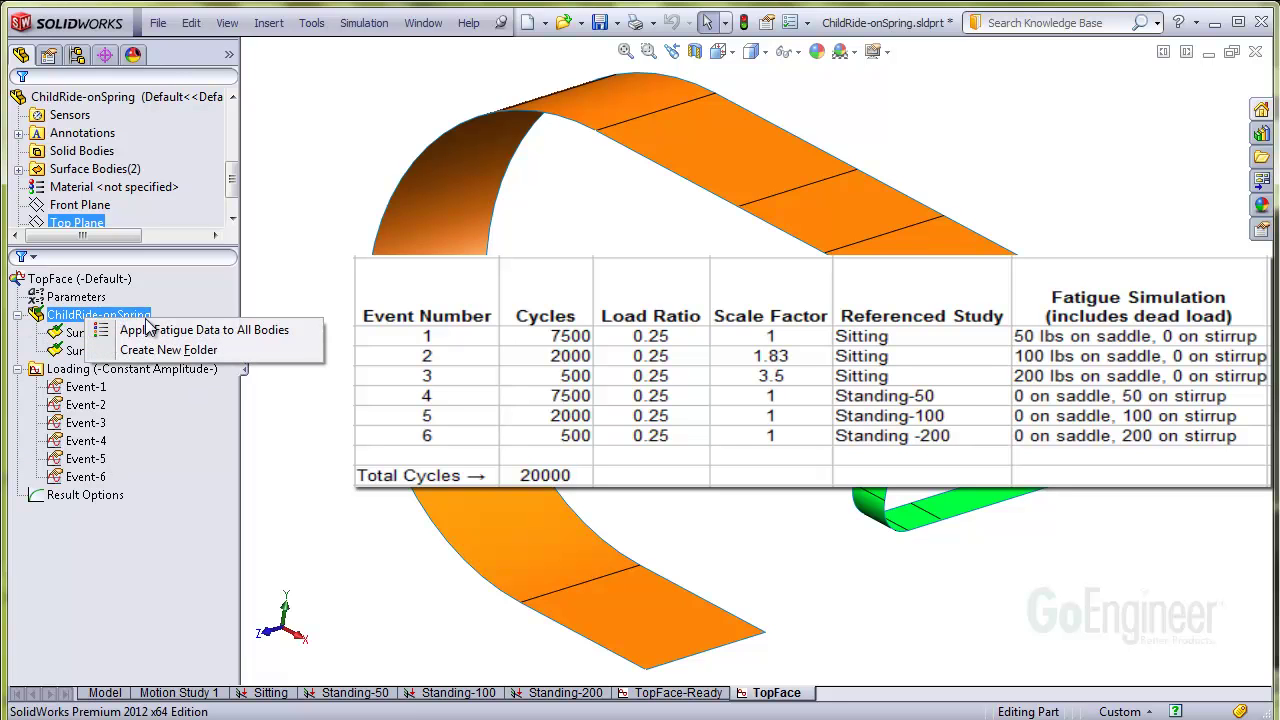
{"action": "left_click", "coordinate": [276, 331]}
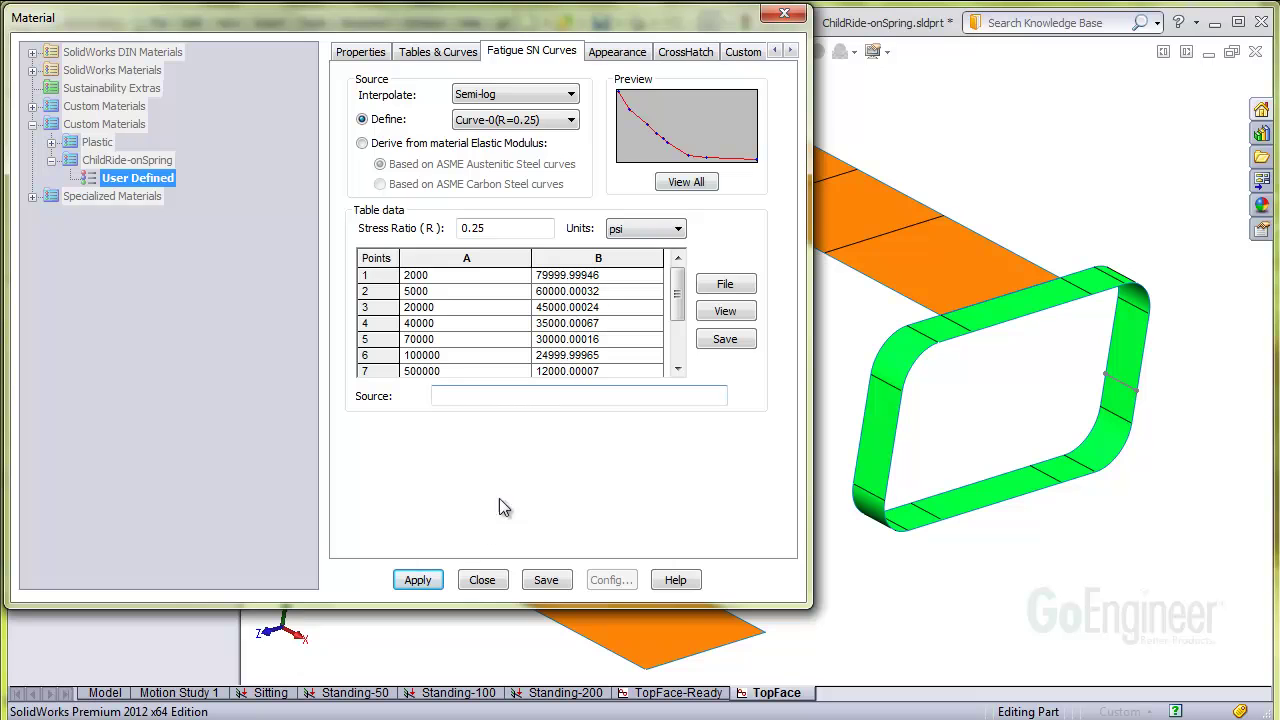
{"action": "left_click", "coordinate": [484, 582]}
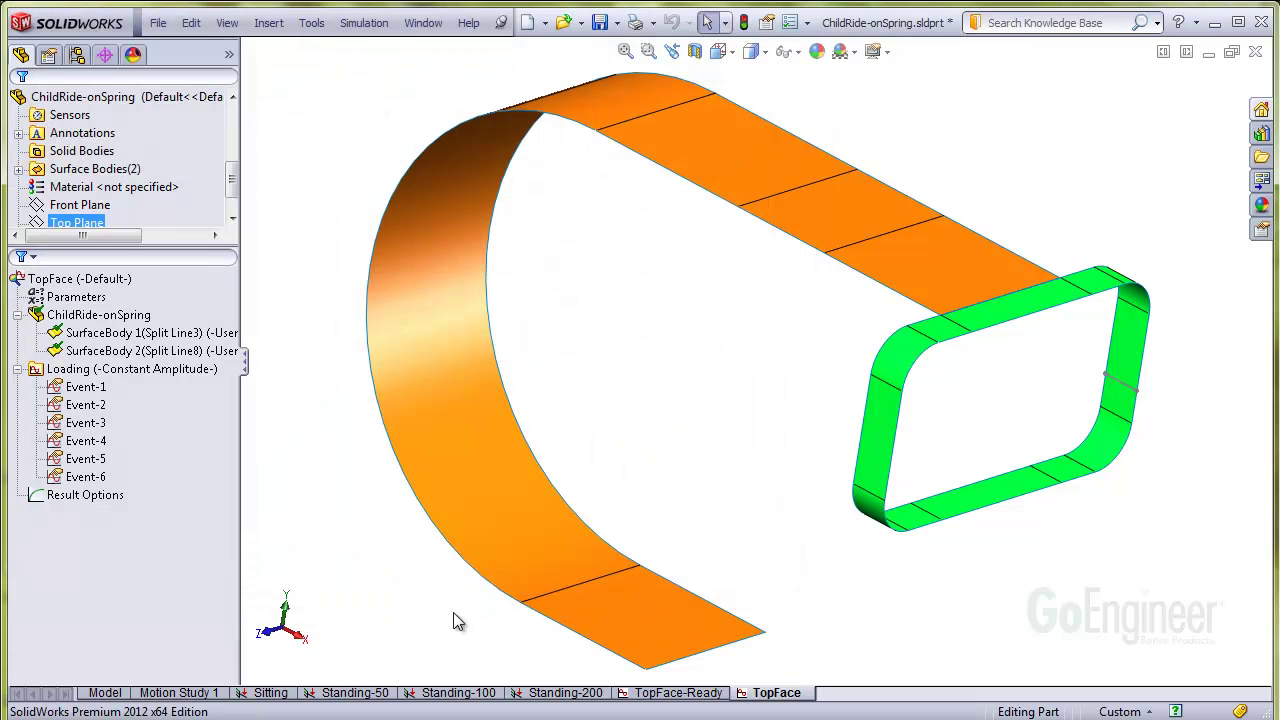
Run the TopFace fatigue study
{"action": "left_click", "coordinate": [140, 281]}
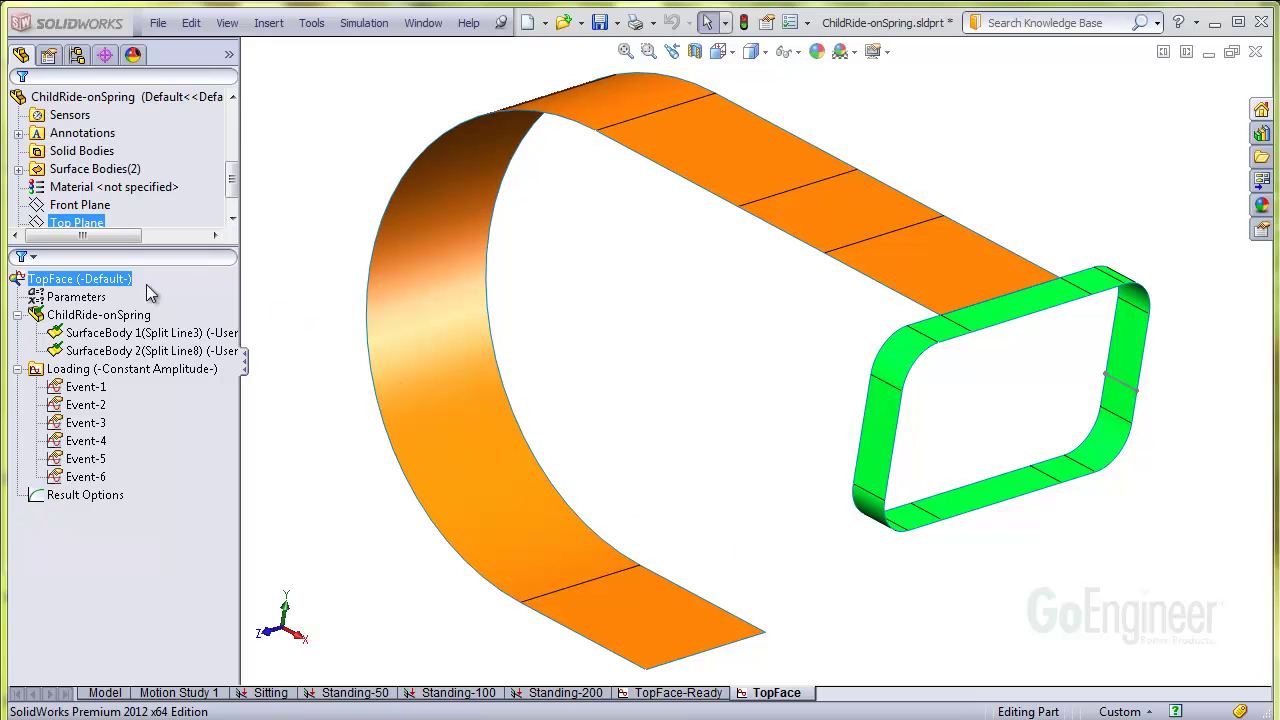
{"action": "right_click", "coordinate": [125, 280]}
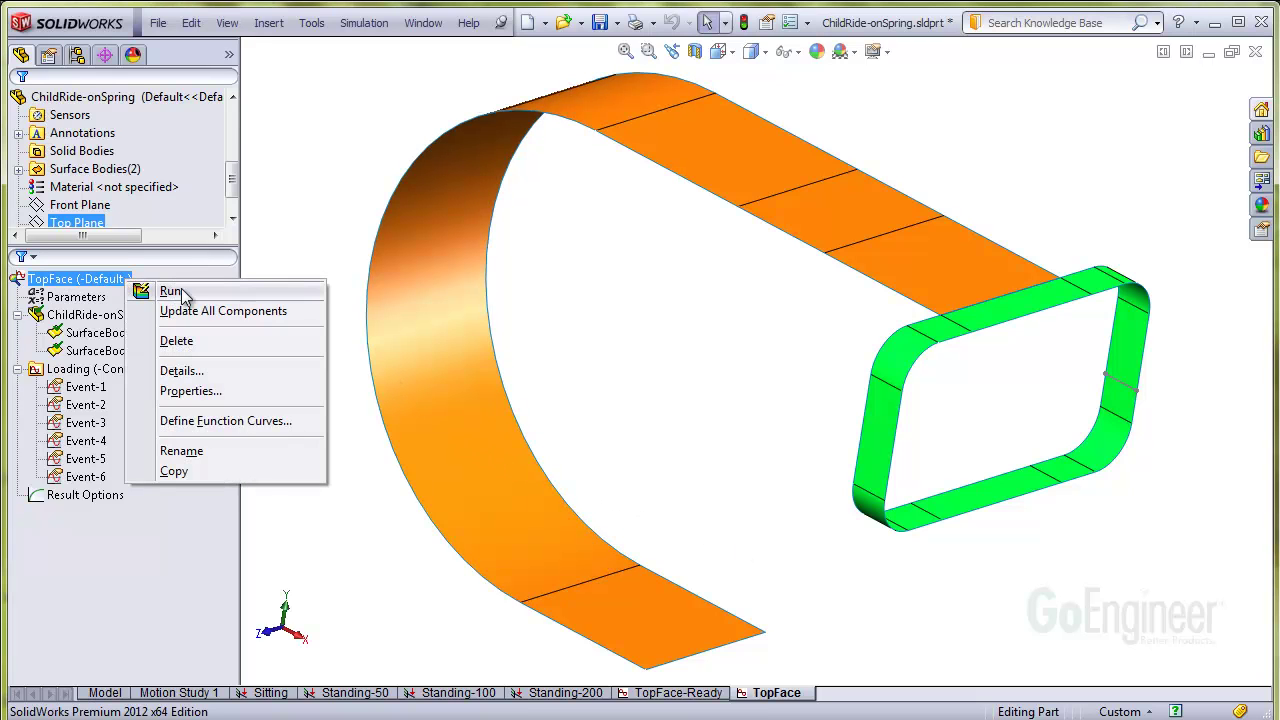
{"action": "left_click", "coordinate": [172, 291]}
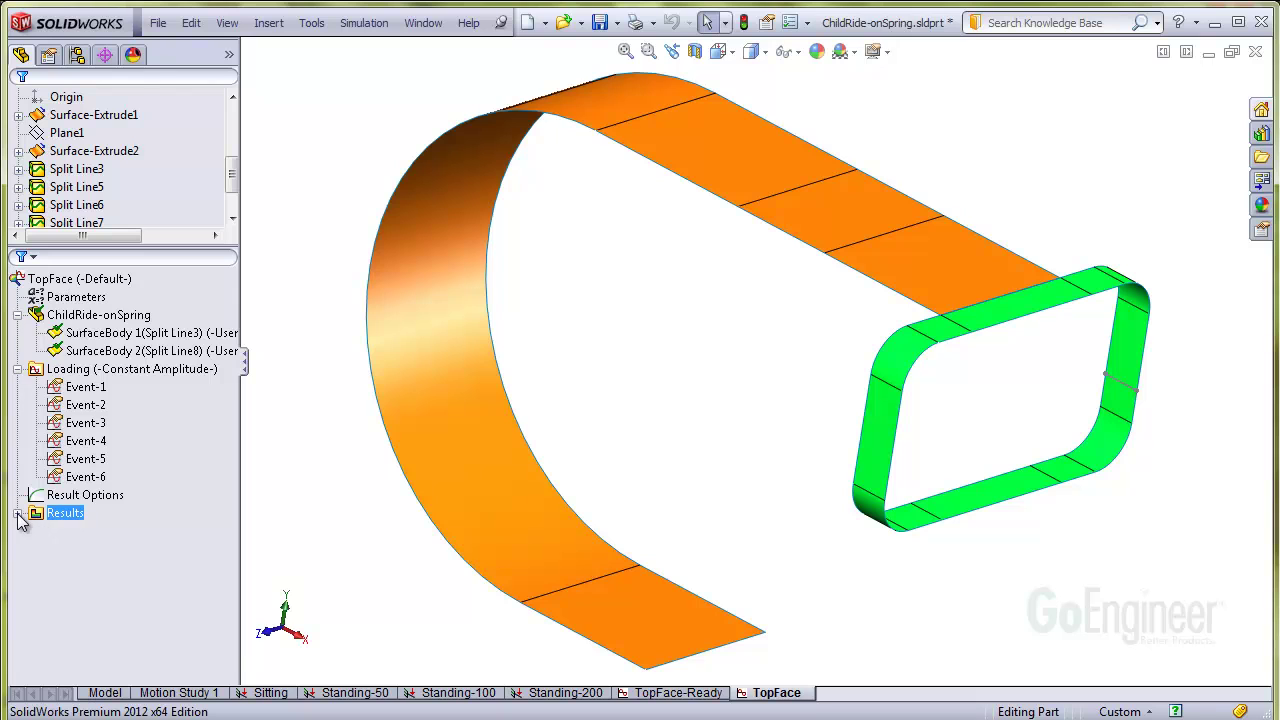